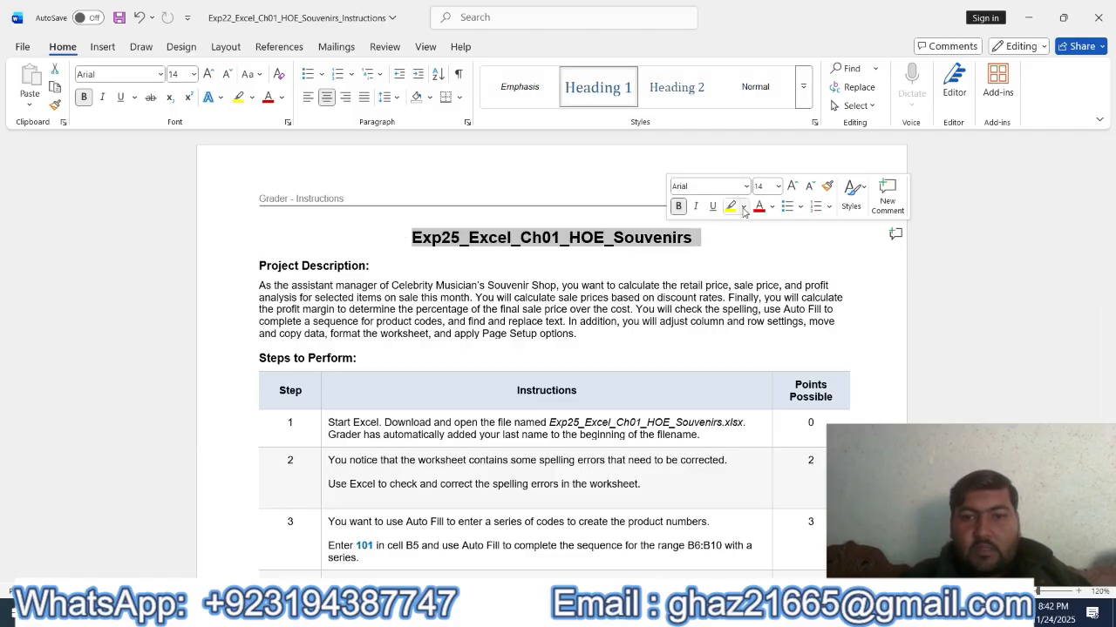
Highlight the document title in turquoise and the "Steps to Perform:" heading in yellow
left_click(742, 207)
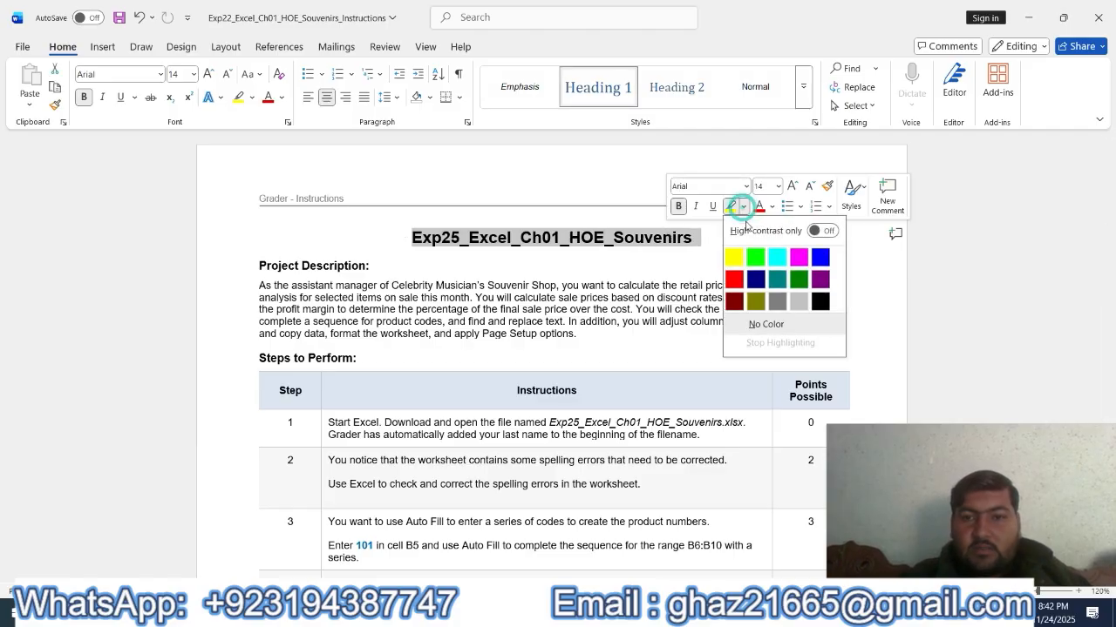
left_click(775, 258)
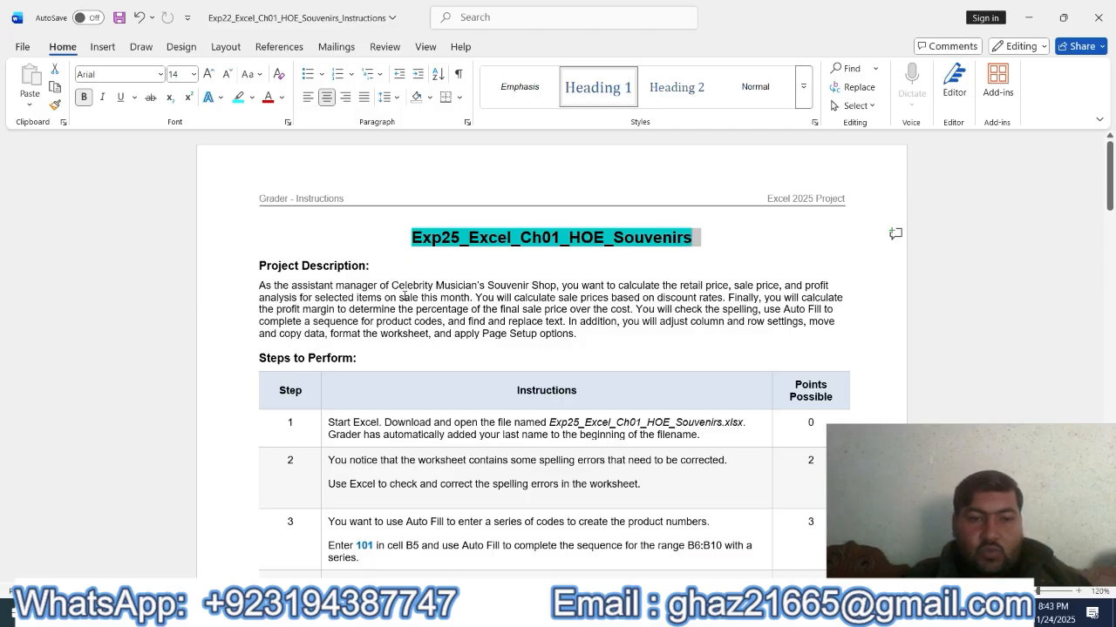
left_click_drag(257, 358, 377, 363)
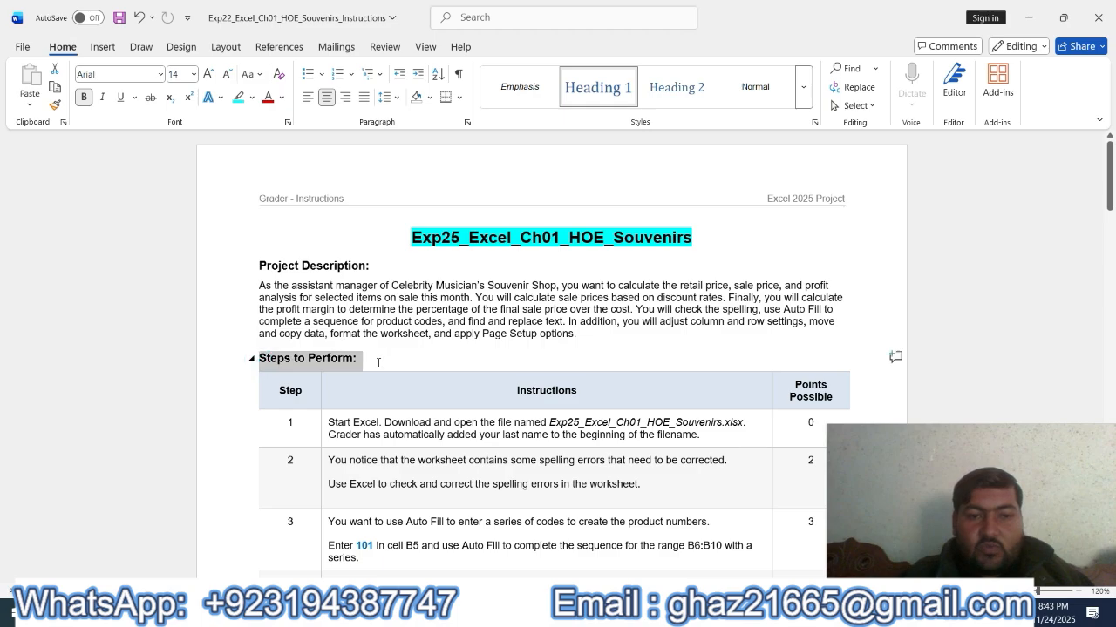
left_click(453, 338)
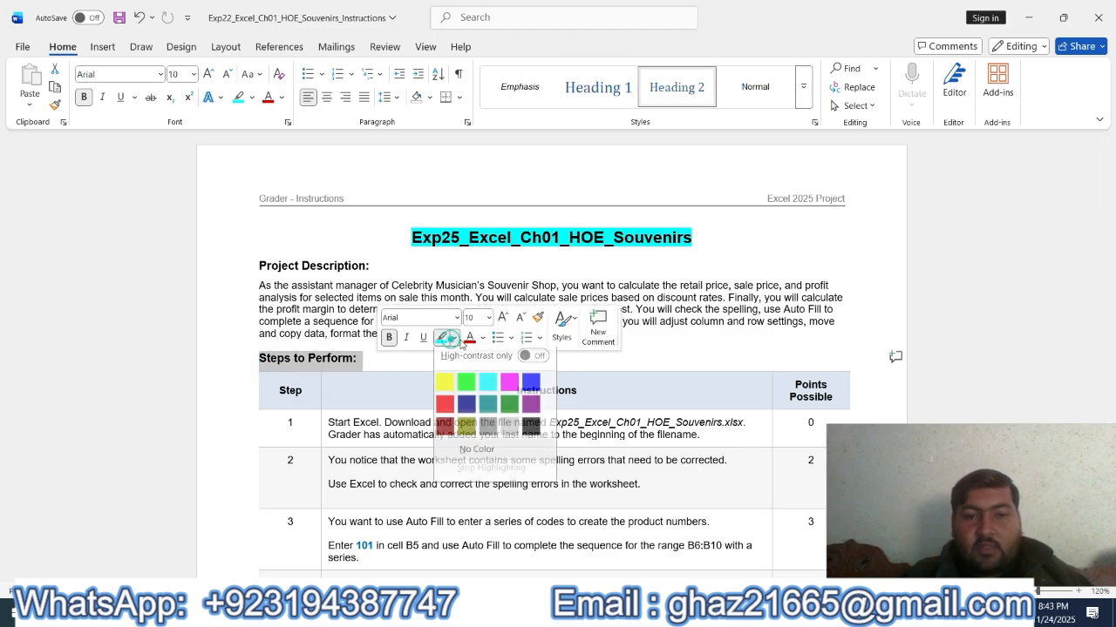
left_click(443, 389)
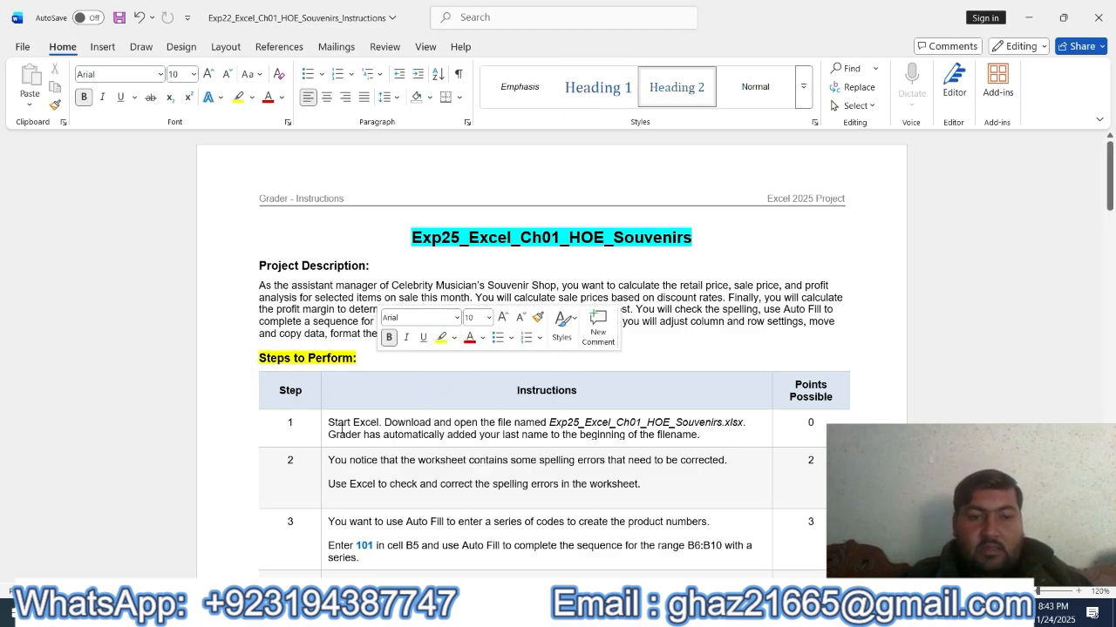
Highlight the step 1 instruction in yellow, check the opened souvenirs workbook in Excel, and return to the Word instructions
left_click_drag(327, 424, 717, 445)
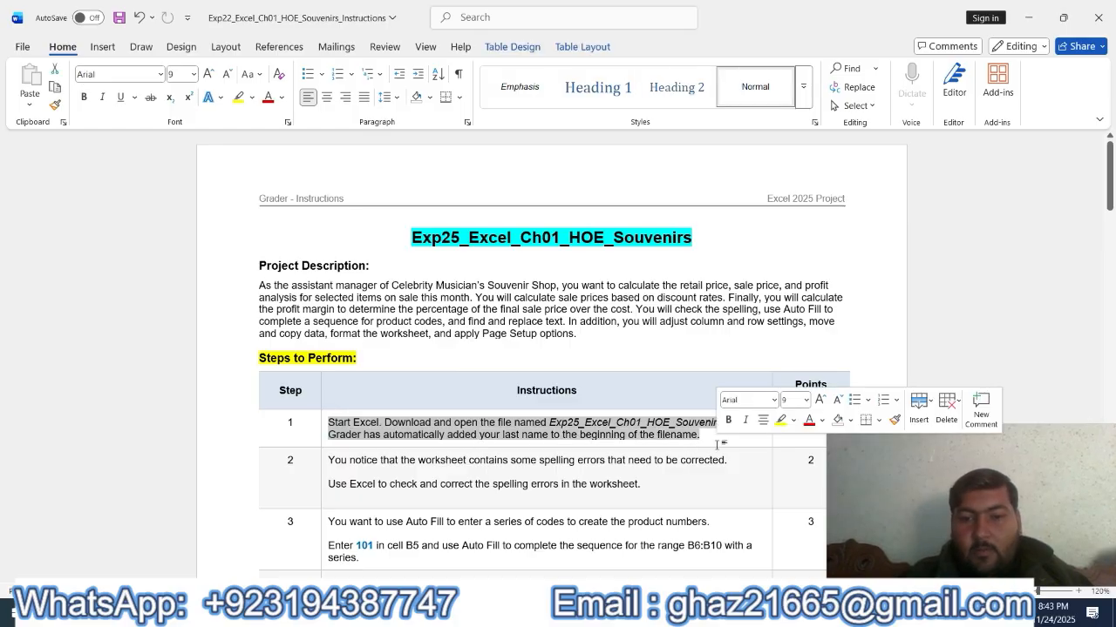
left_click(778, 423)
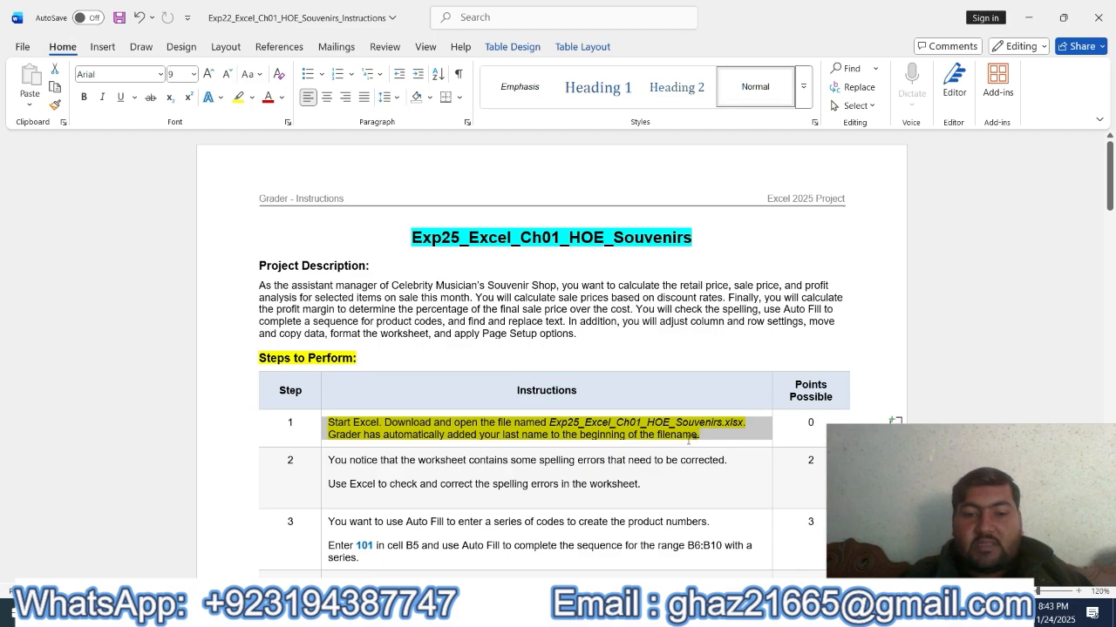
key("alt+Tab")
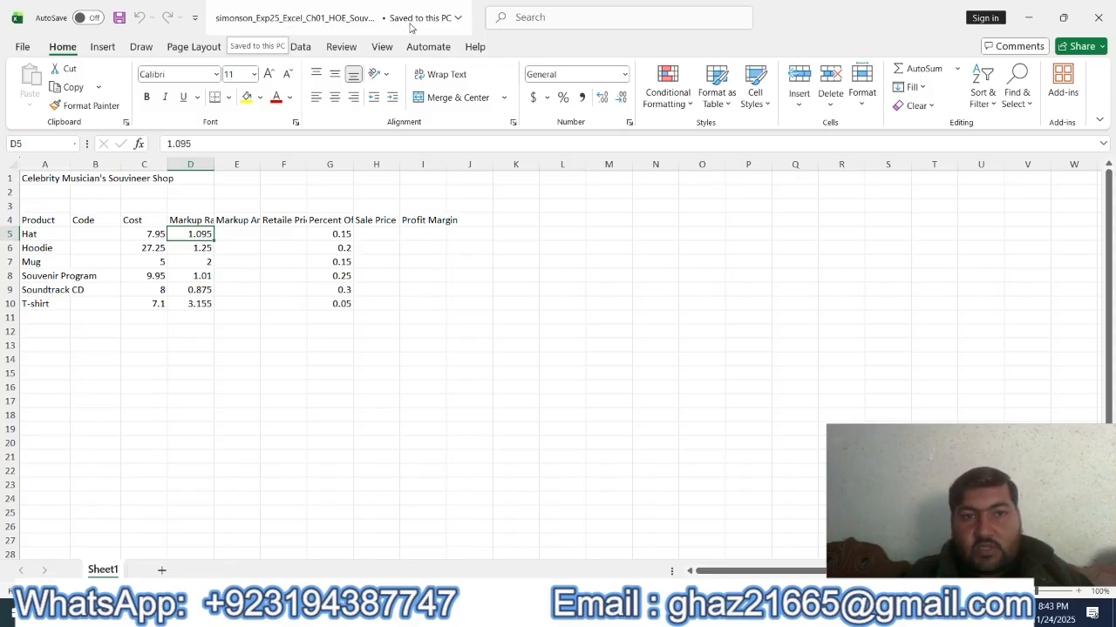
key("alt+Tab")
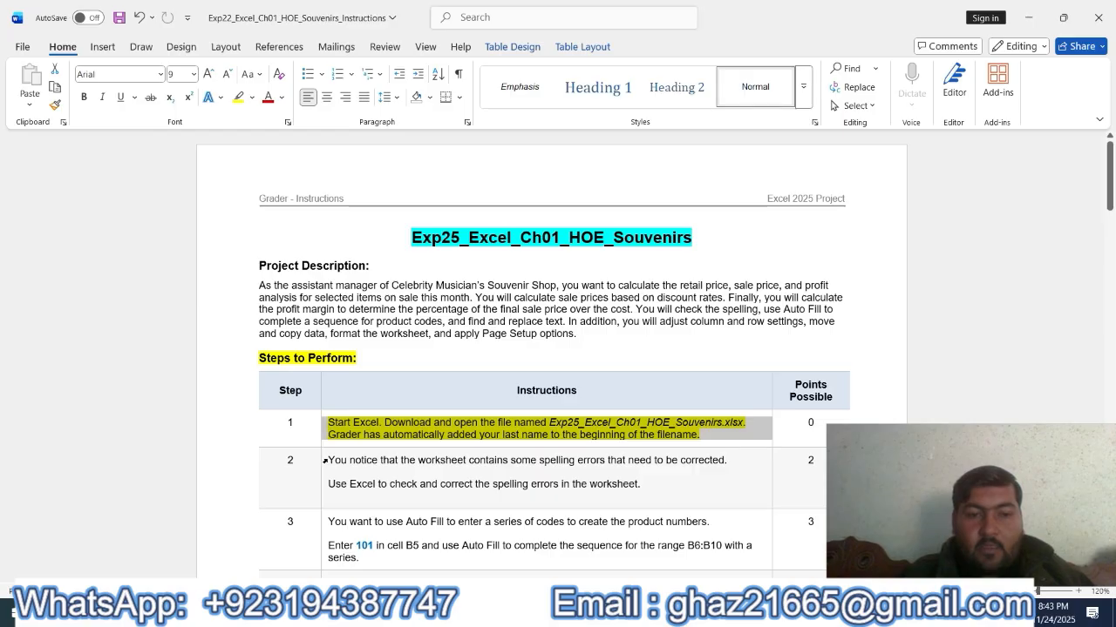
Highlight the step 2 instruction in yellow and select its sentence about correcting the spelling errors
left_click(322, 462)
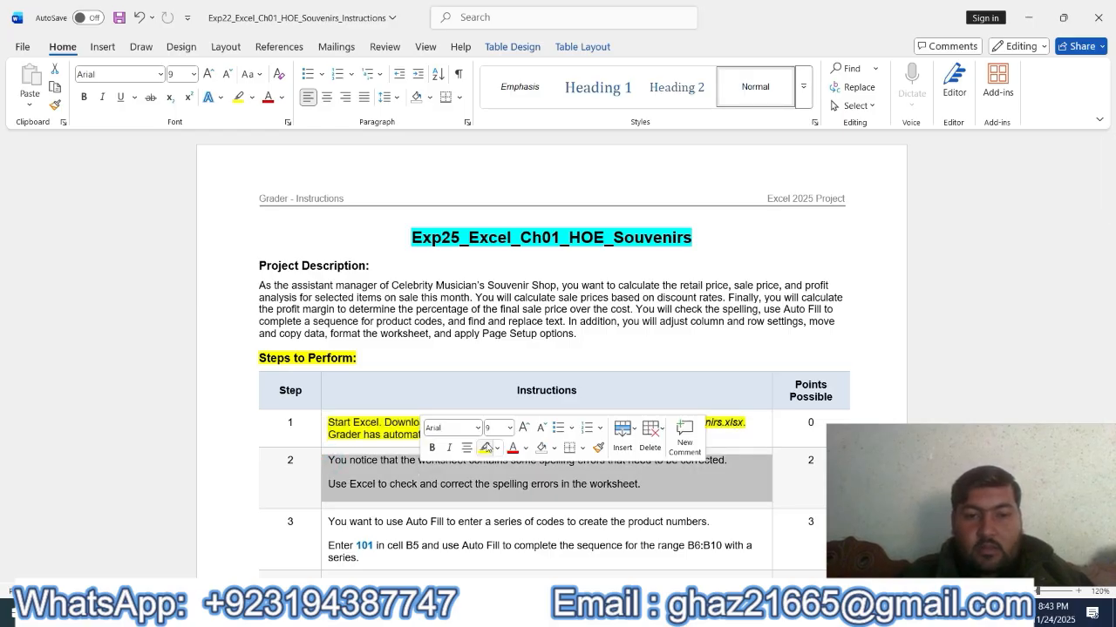
left_click(485, 448)
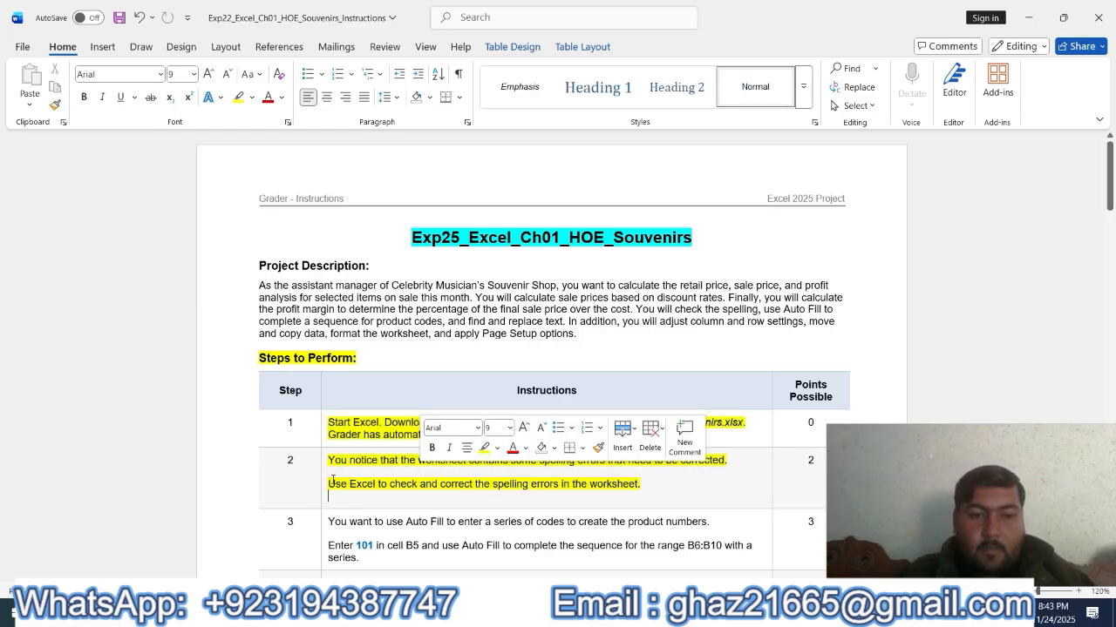
left_click_drag(329, 482, 642, 487)
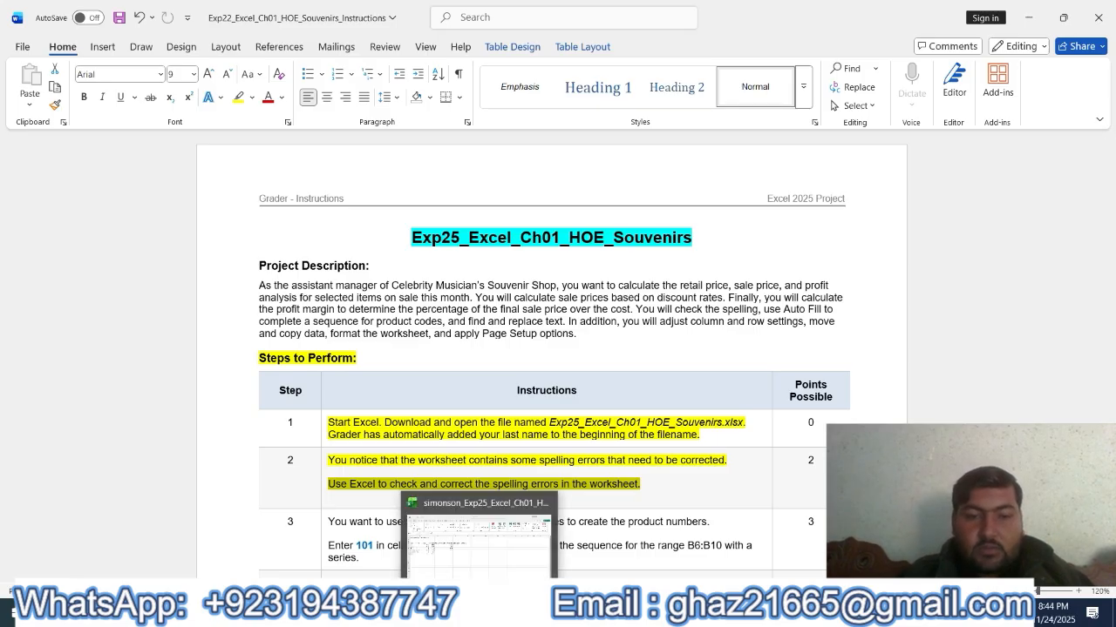
Switch to Excel and spell-check the whole worksheet, accepting "Souvenir" for the title in A1 and "Retailed" for the header in F4
left_click(478, 614)
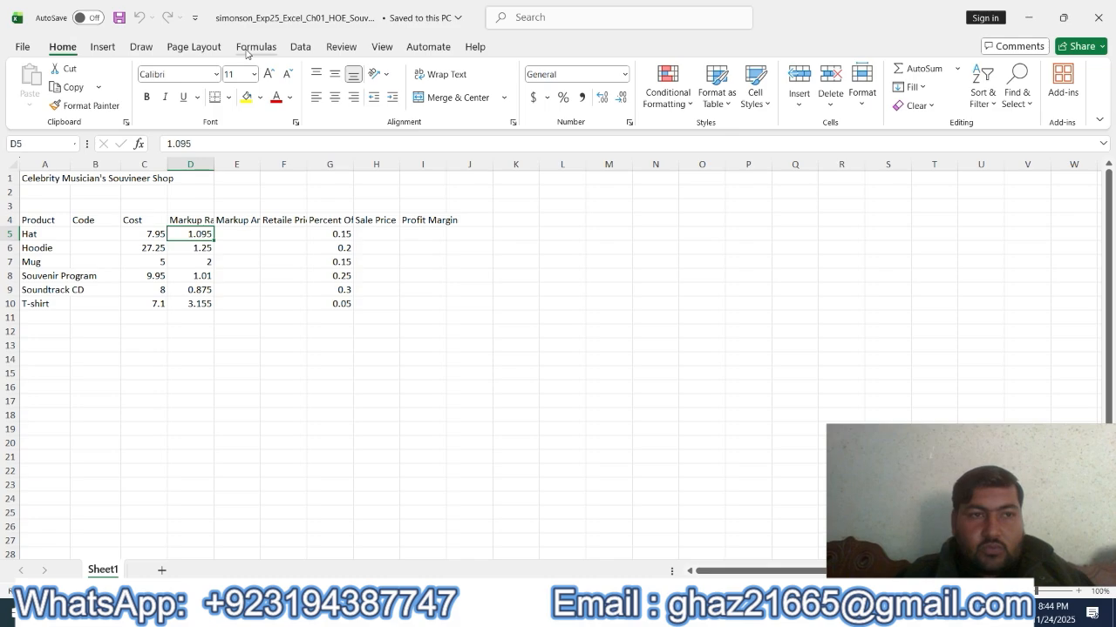
left_click(386, 48)
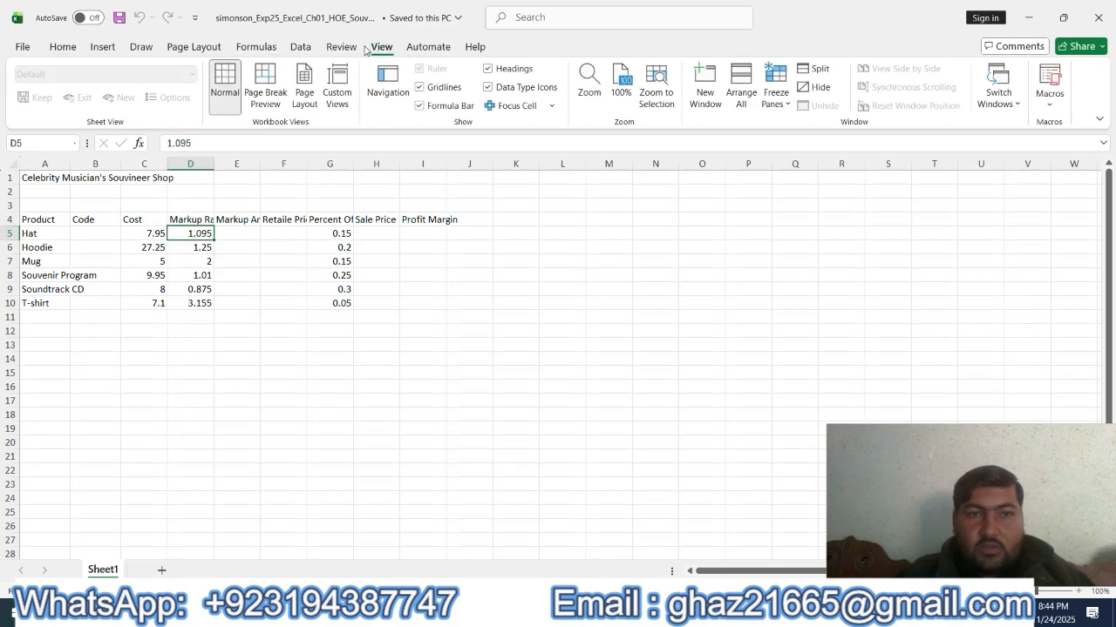
left_click(353, 49)
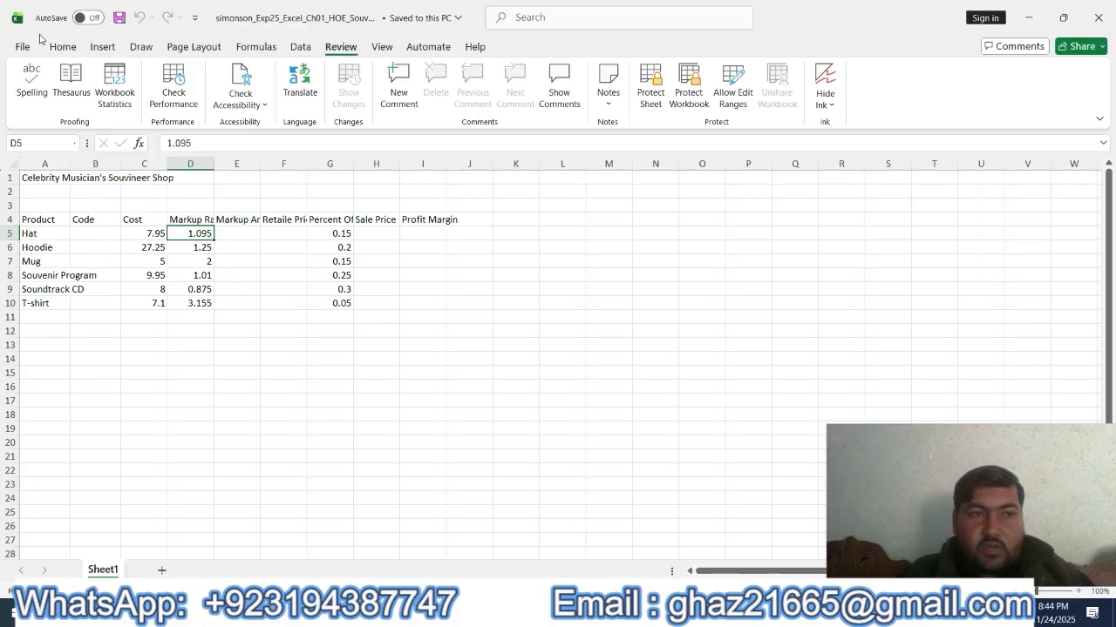
left_click(33, 87)
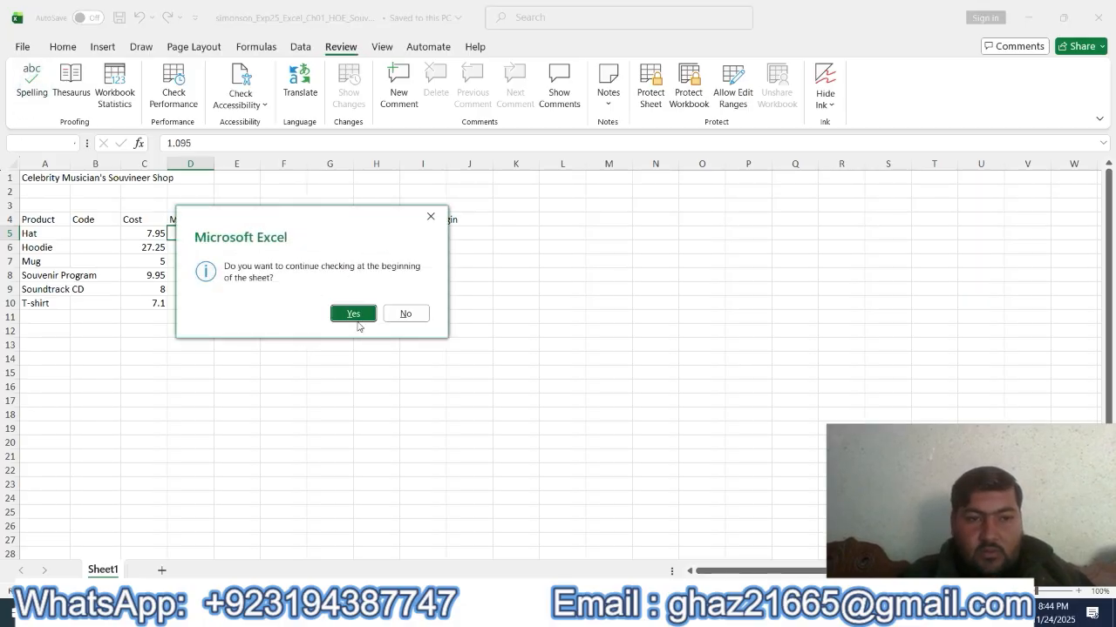
left_click(355, 319)
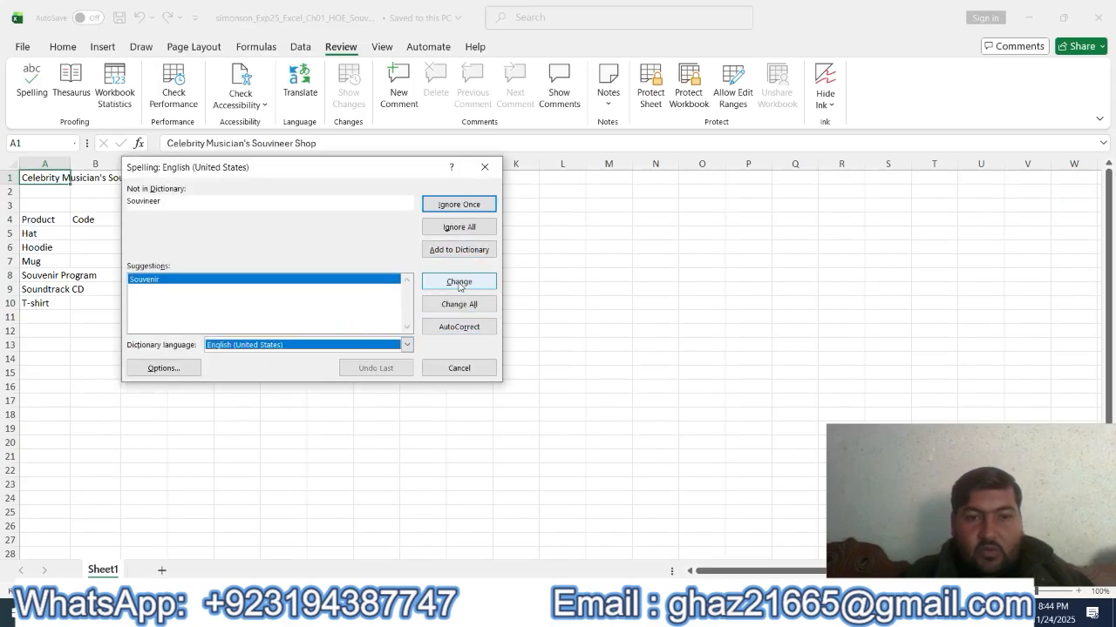
left_click(459, 284)
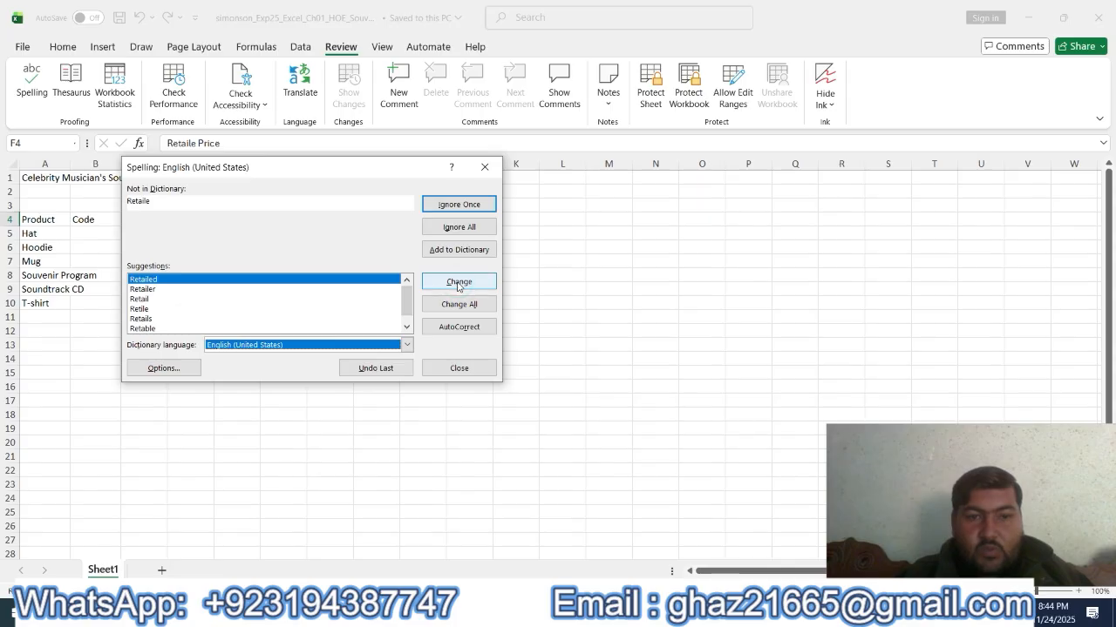
left_click(459, 283)
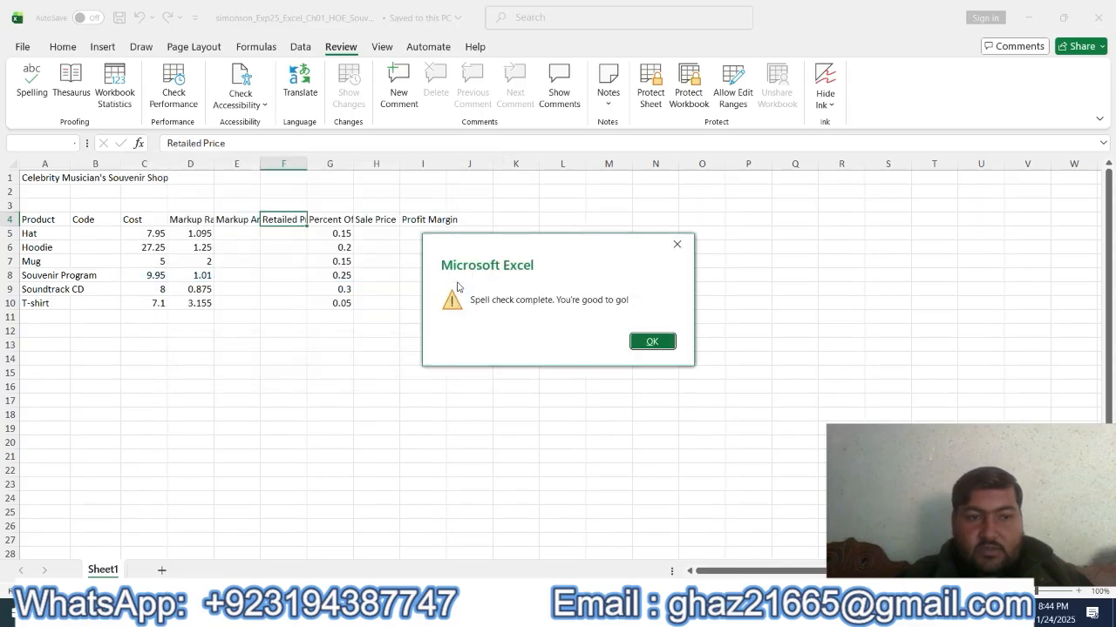
left_click(653, 342)
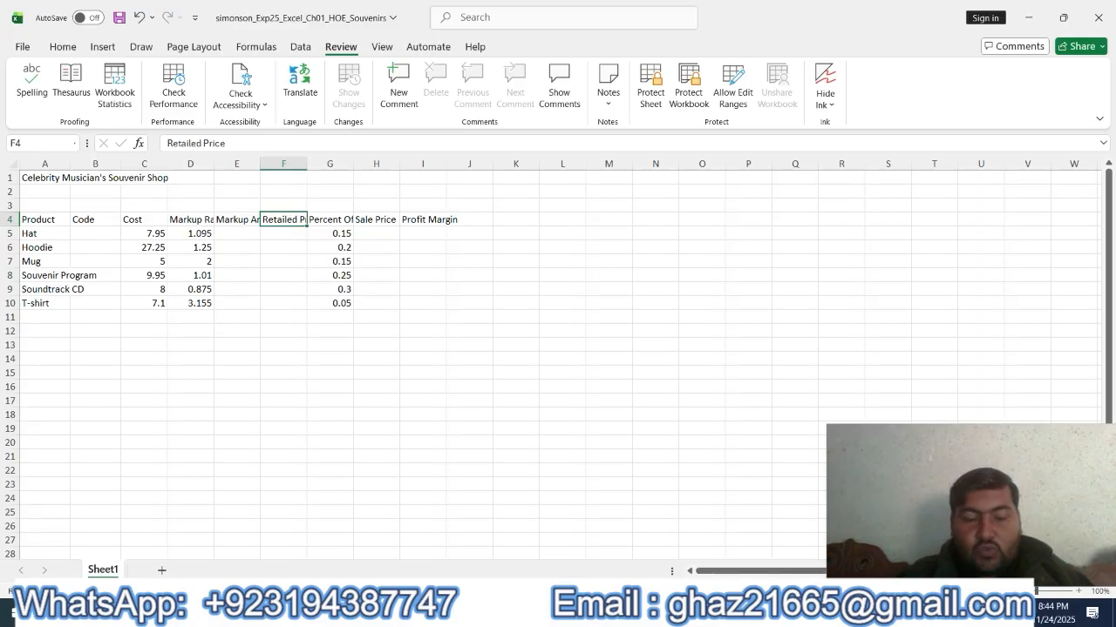
Switch back to the Word instructions, highlight the step 3 instruction in yellow and select its part about cell B5
left_click(349, 613)
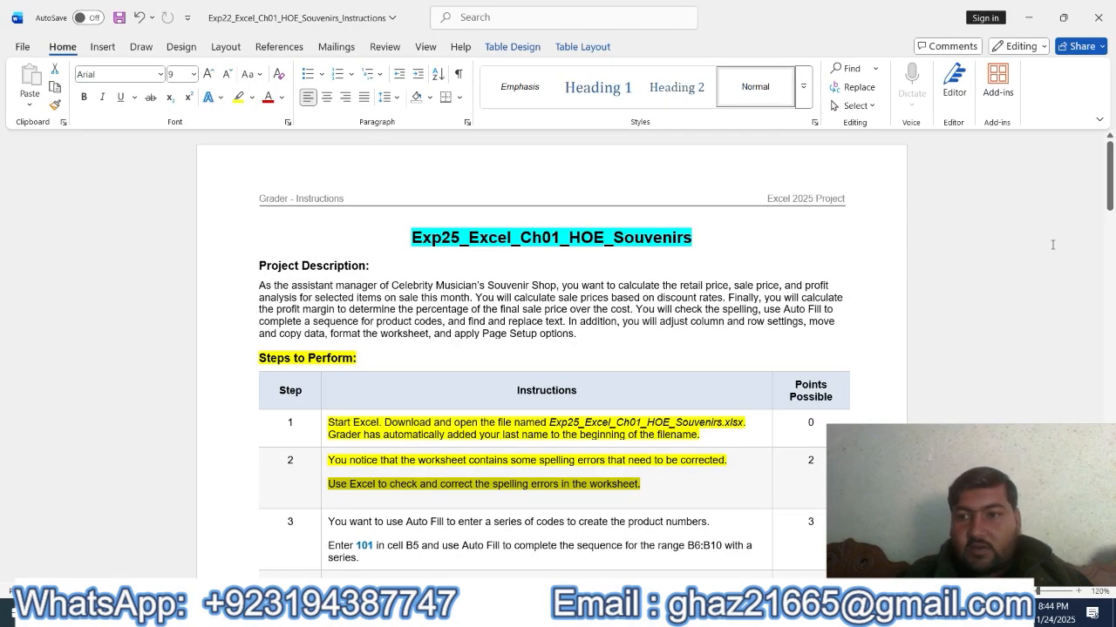
scroll(1111, 202, "down", 5)
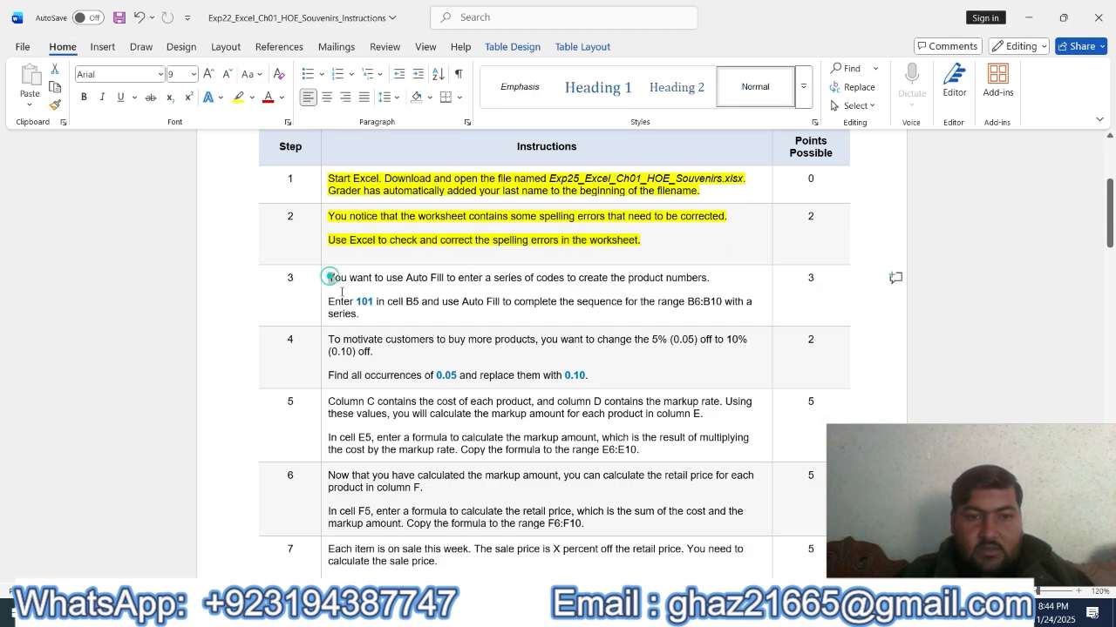
left_click_drag(330, 277, 335, 312)
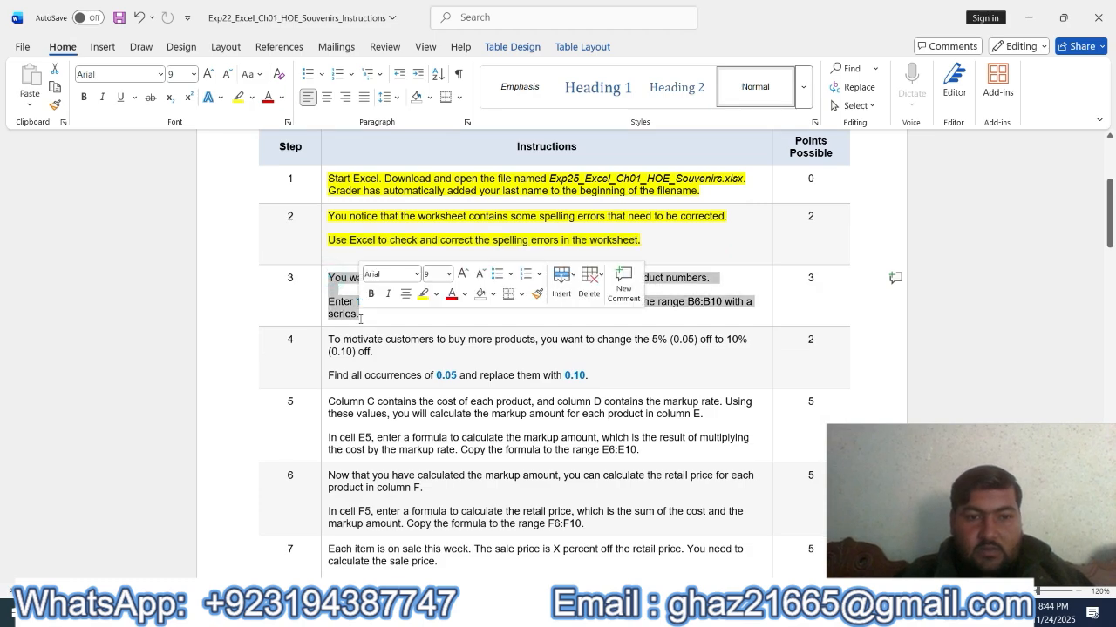
left_click(420, 301)
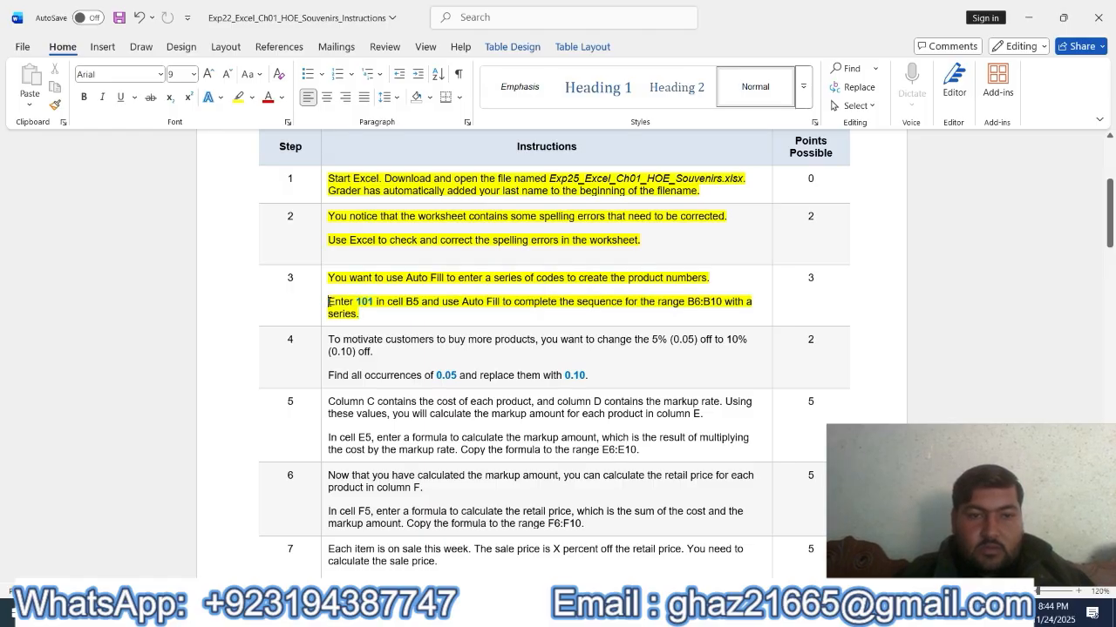
left_click_drag(328, 301, 438, 302)
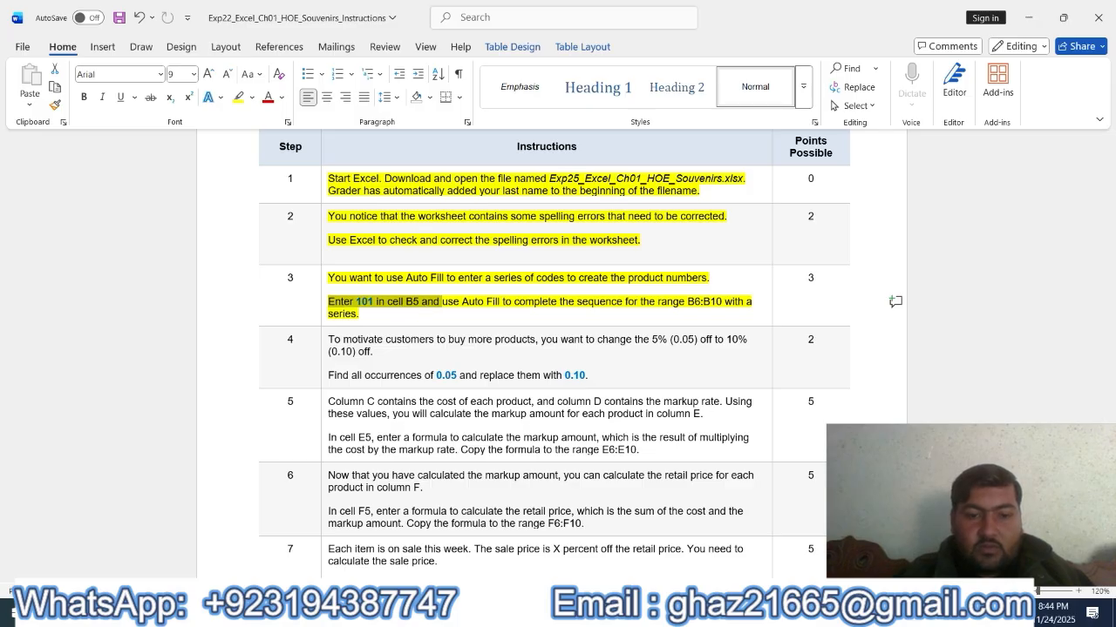
Switch to Excel and enter 101 in cell B5 as the first product code
key("alt+Tab")
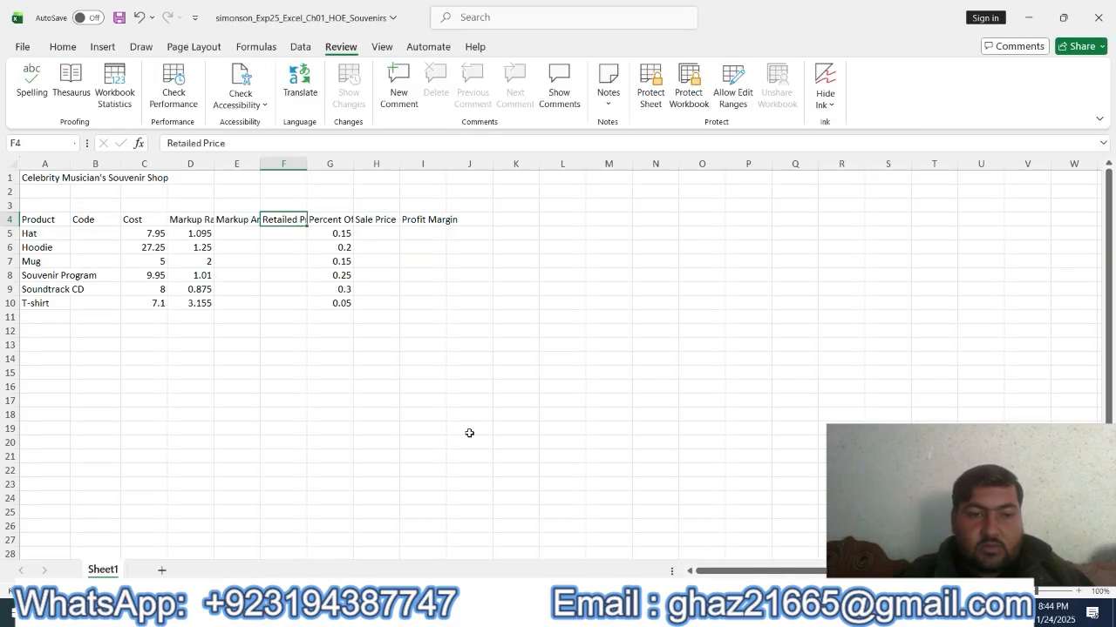
left_click(99, 235)
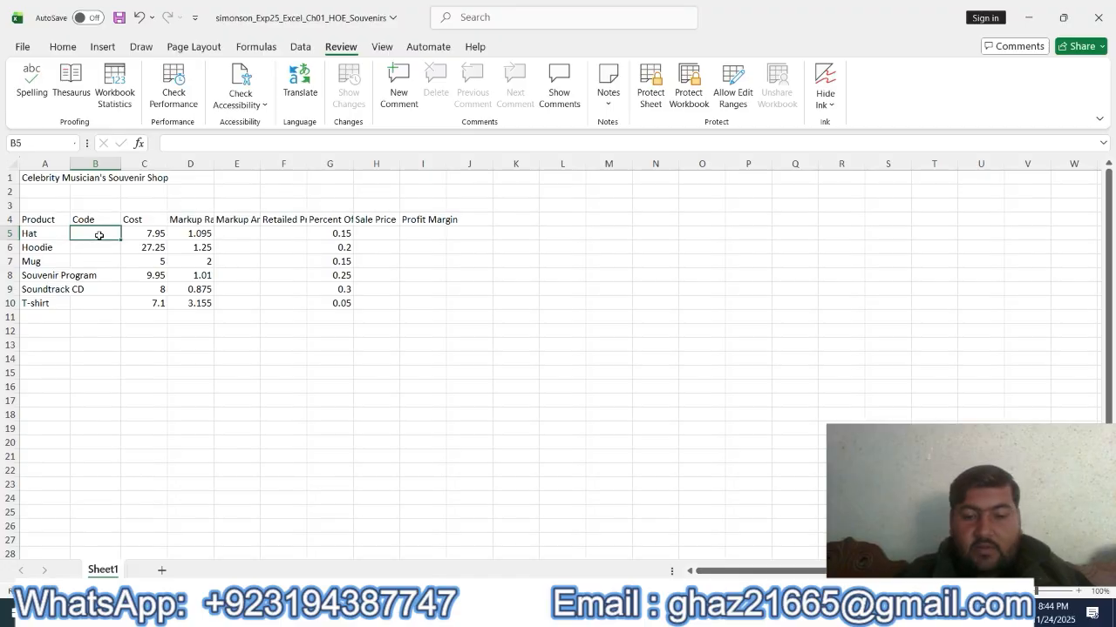
type("101")
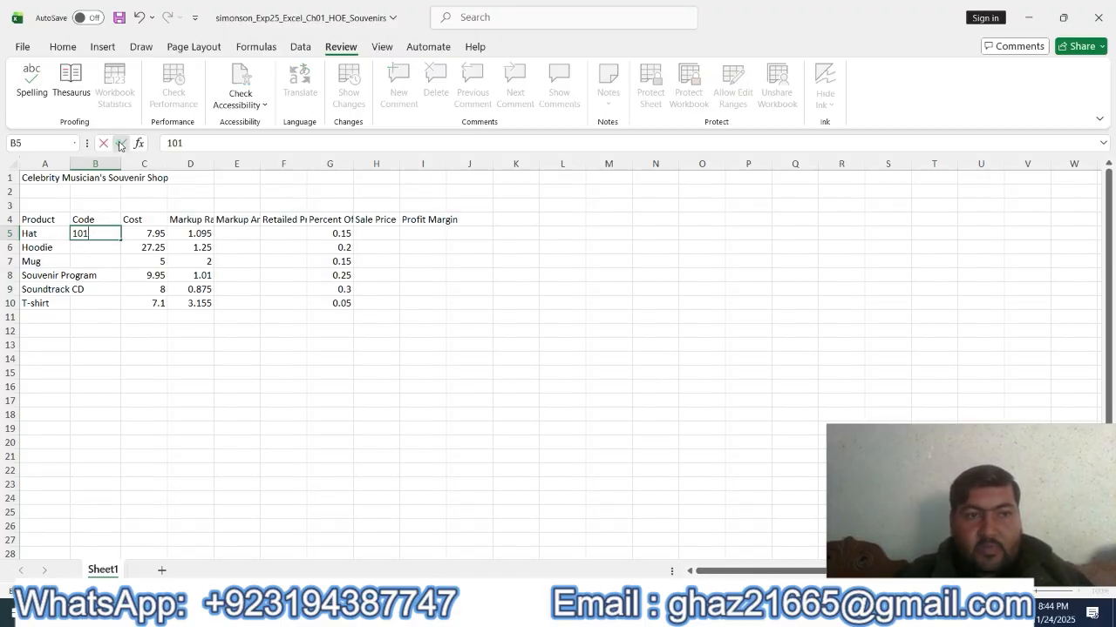
left_click(120, 143)
Return to the Word instructions and select the step 3 text about using Auto Fill for the range B6:B10
key("alt+Tab")
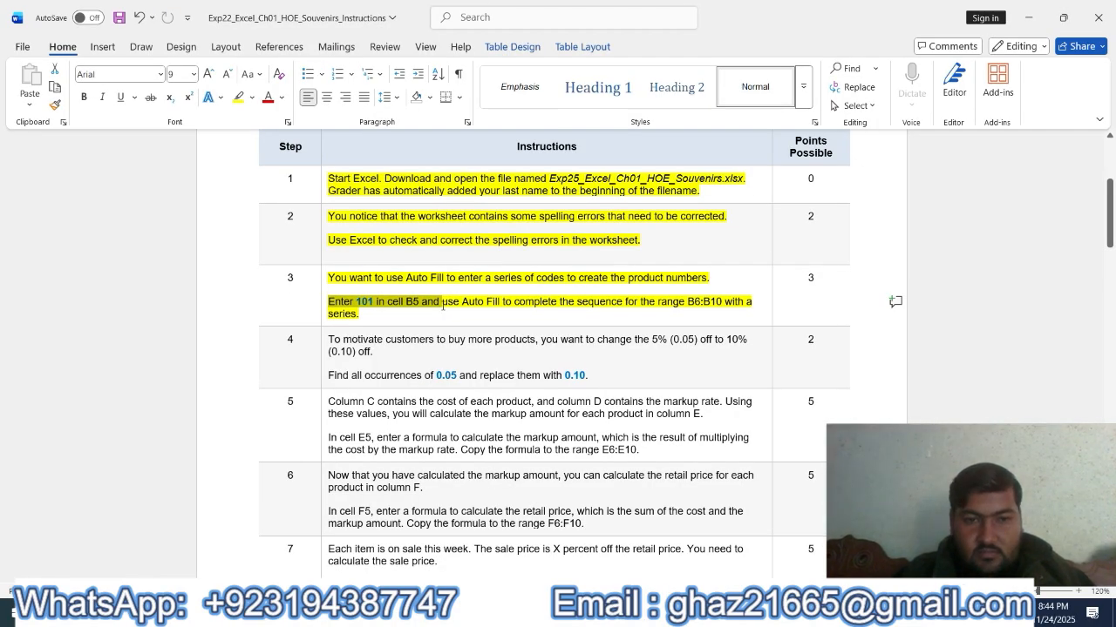
left_click_drag(445, 302, 422, 344)
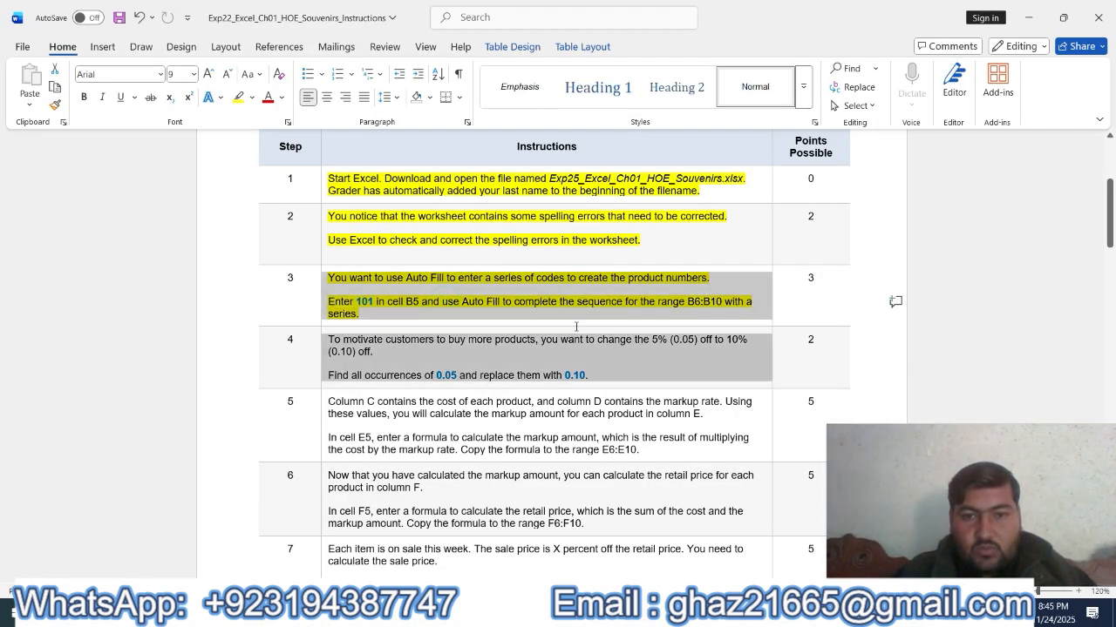
left_click(443, 306)
left_click_drag(442, 302, 444, 312)
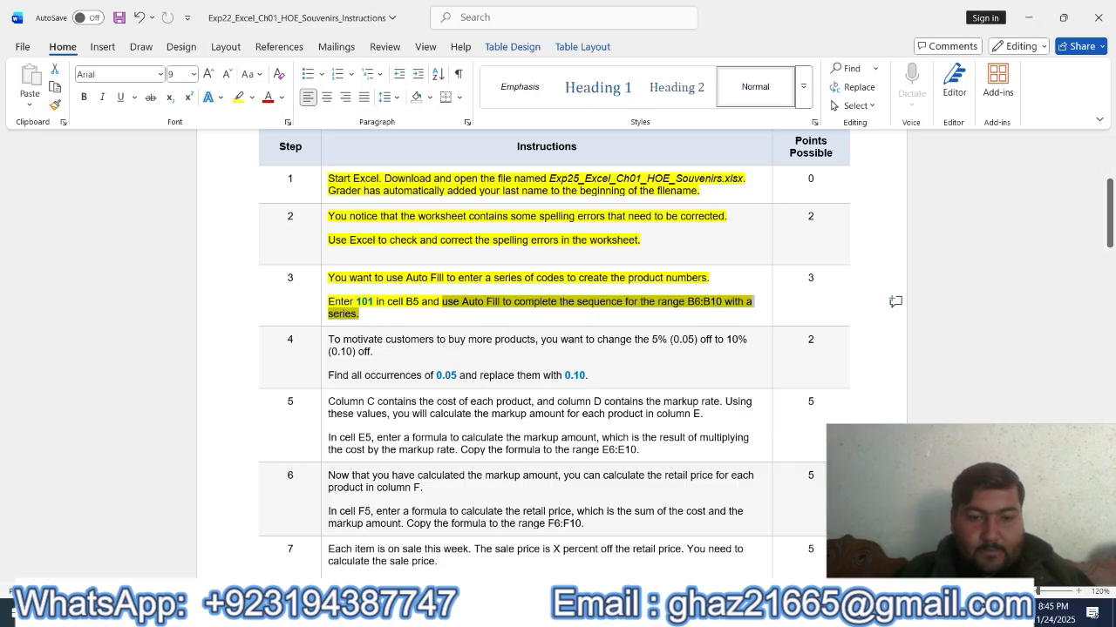
Switch to the Excel souvenir workbook
key("alt+Tab")
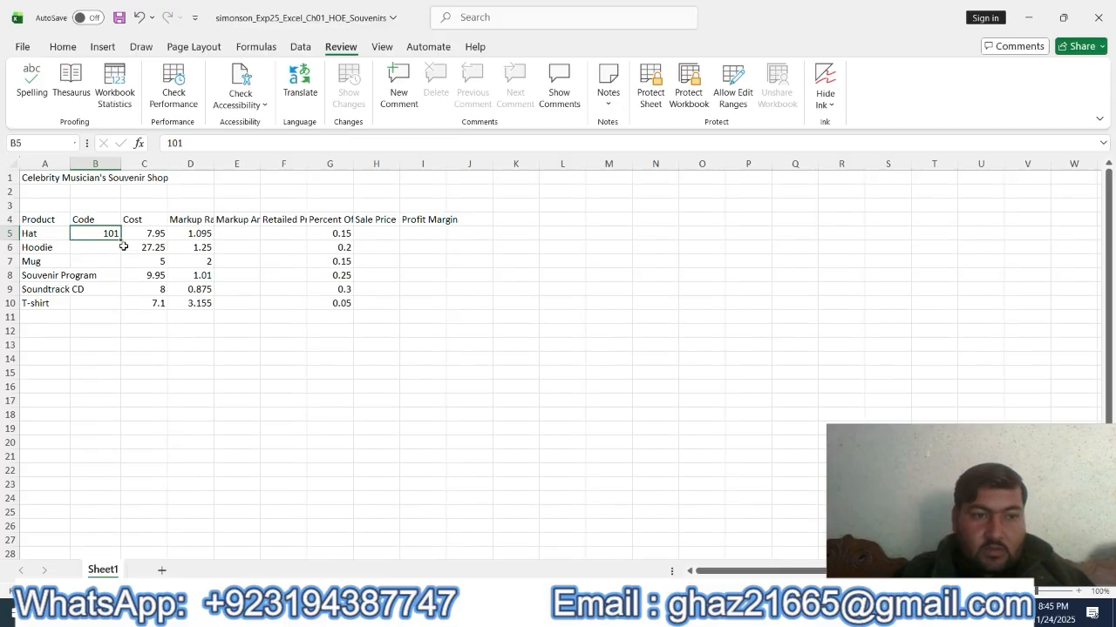
mouse_move(122, 239)
left_mouse_down()
mouse_move(130, 278)
mouse_move(117, 307)
mouse_move(121, 243)
left_mouse_up()
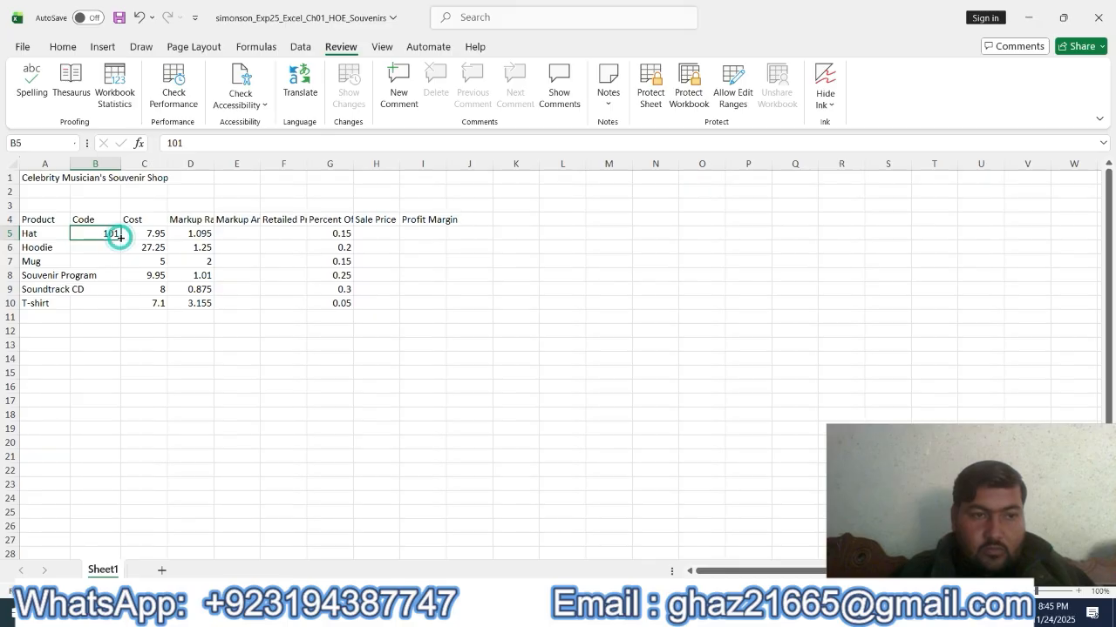
left_click_drag(111, 233, 109, 312)
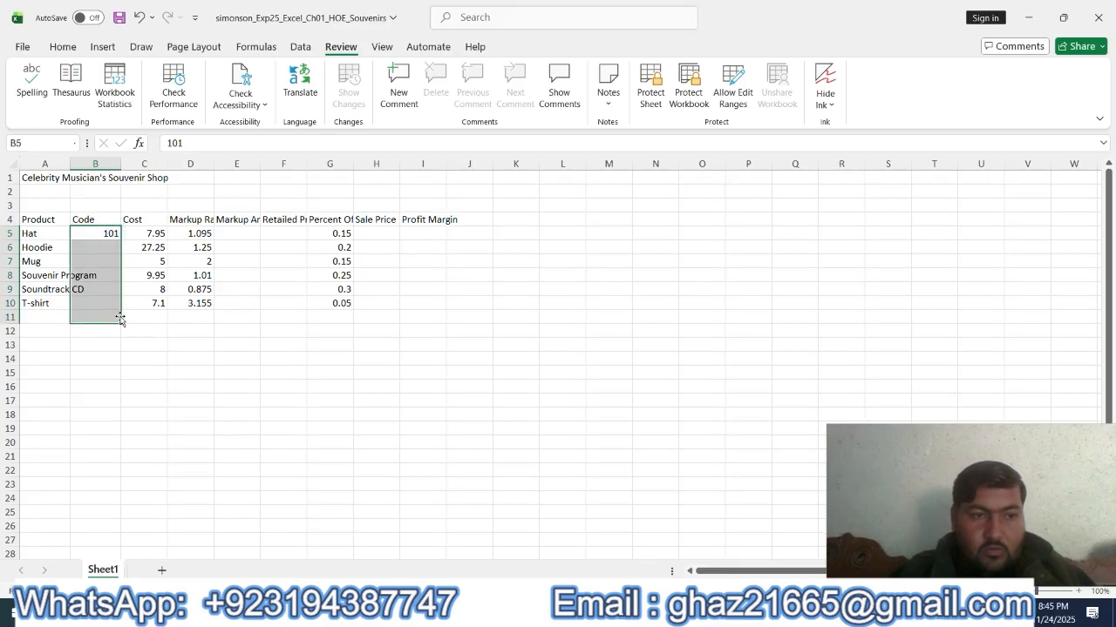
left_click(109, 234)
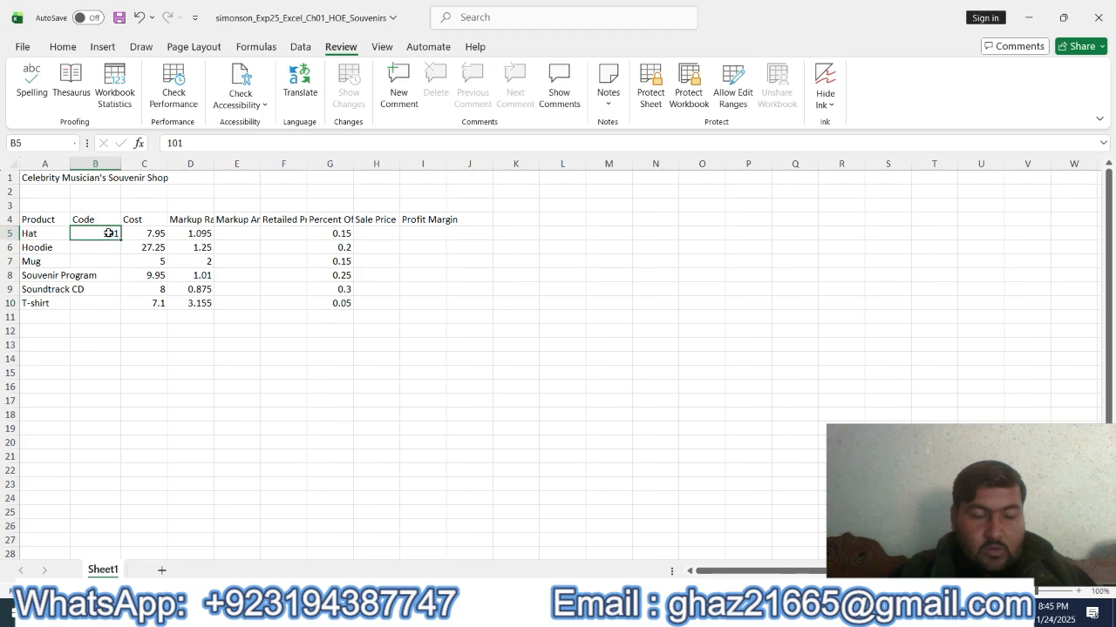
left_click_drag(109, 234, 112, 306)
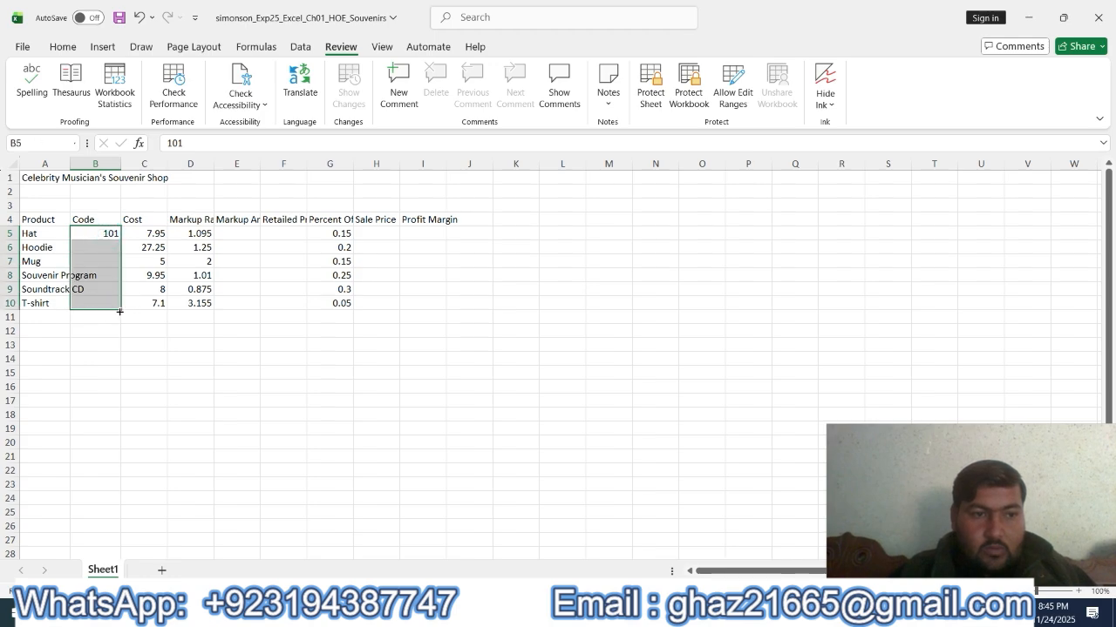
Auto Fill the product code from B5 down through B10 using the Fill Series option
left_click(111, 234)
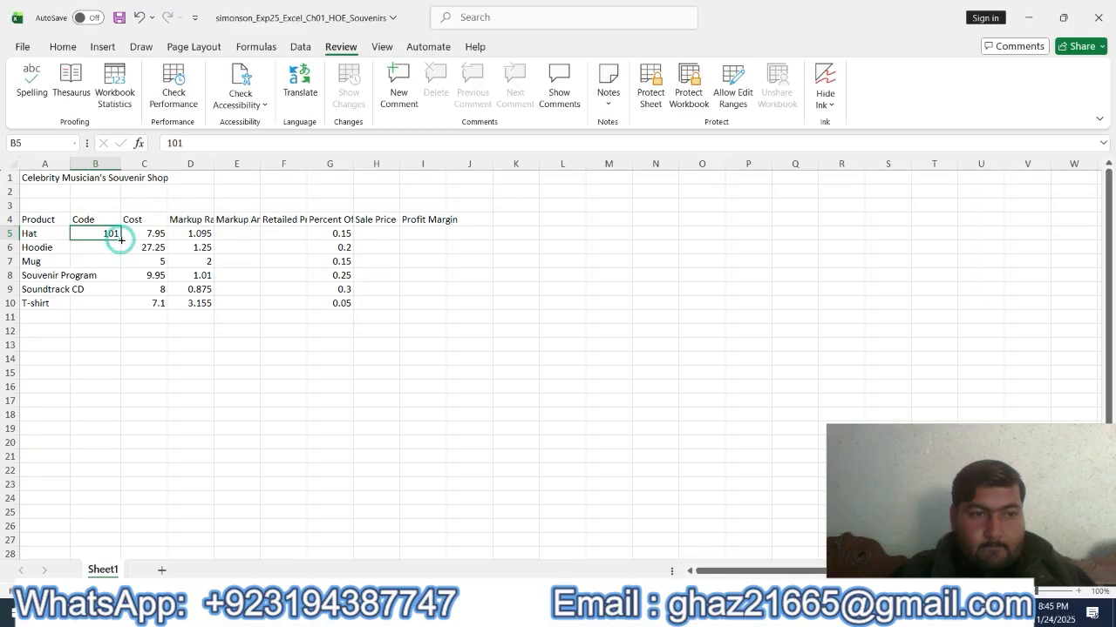
double_click(122, 240)
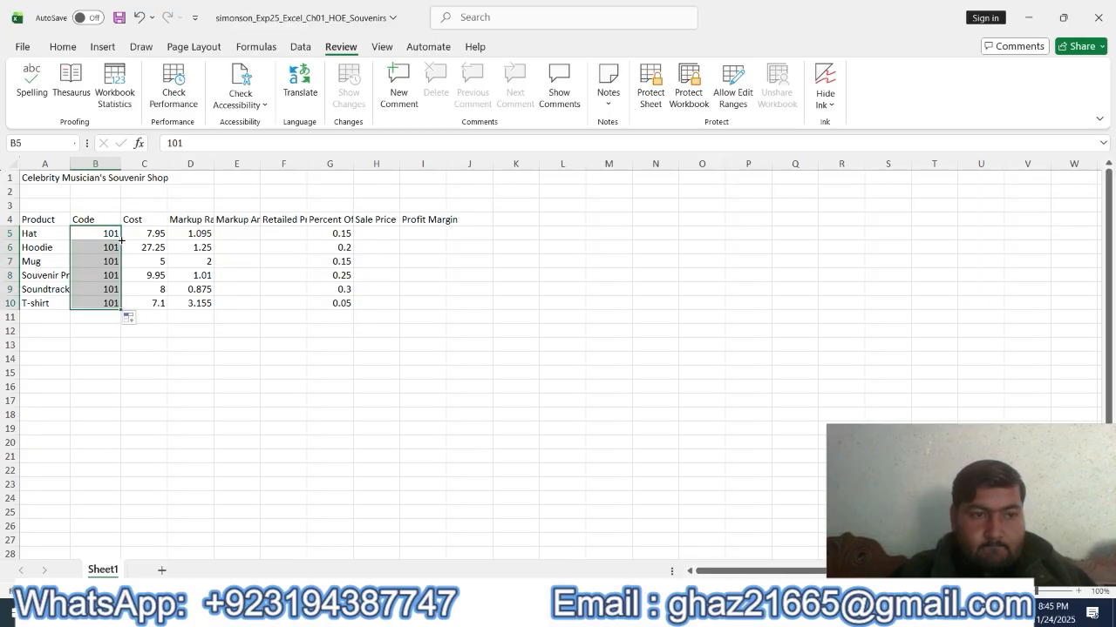
left_click(130, 321)
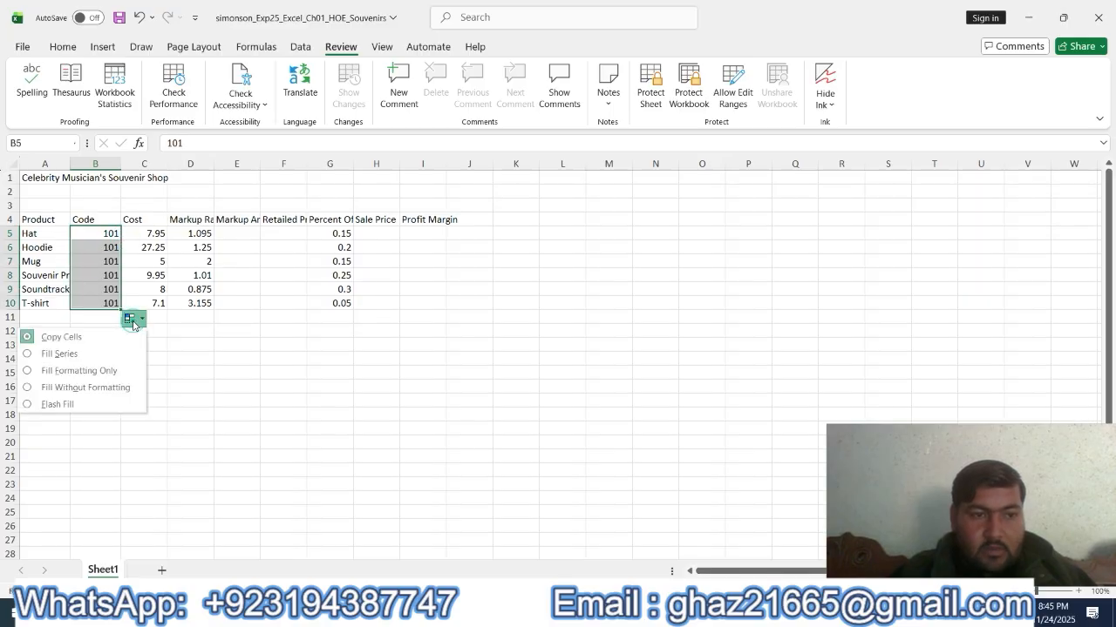
left_click(60, 354)
left_click(213, 360)
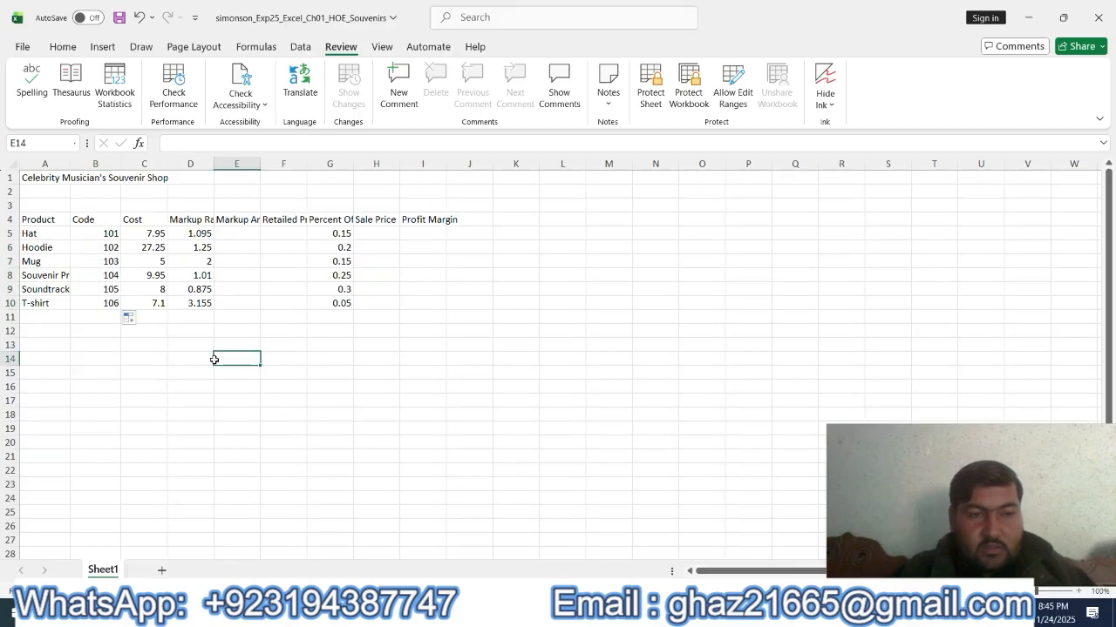
Return to the Word instructions, highlight the step 4 instruction in yellow and select its sentence about replacing 0.05 with 0.10
key("alt+Tab")
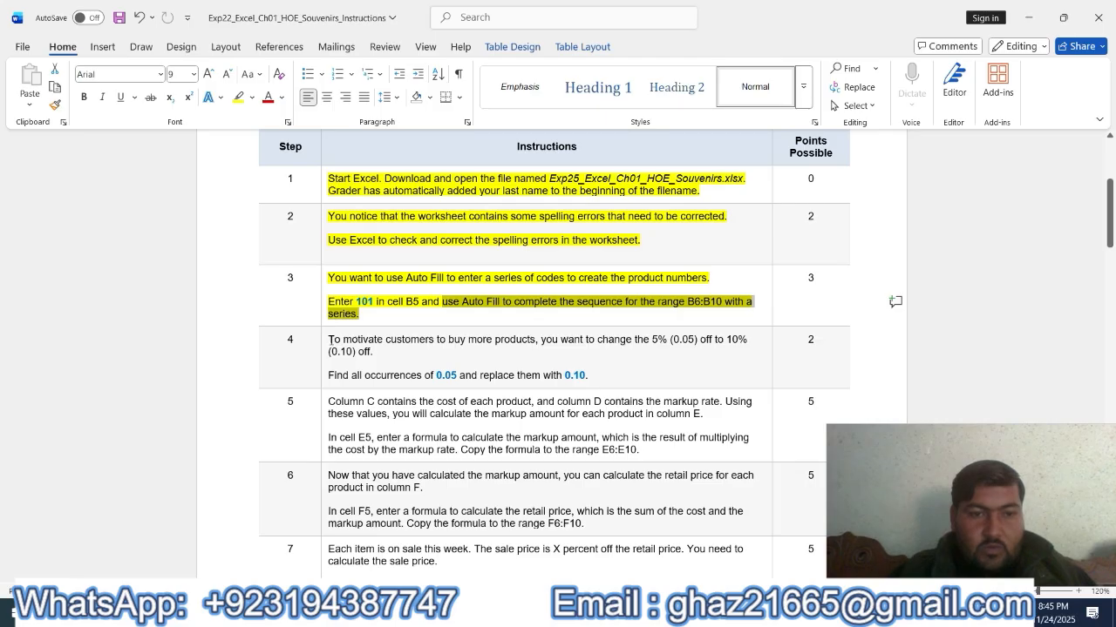
left_click_drag(330, 340, 620, 379)
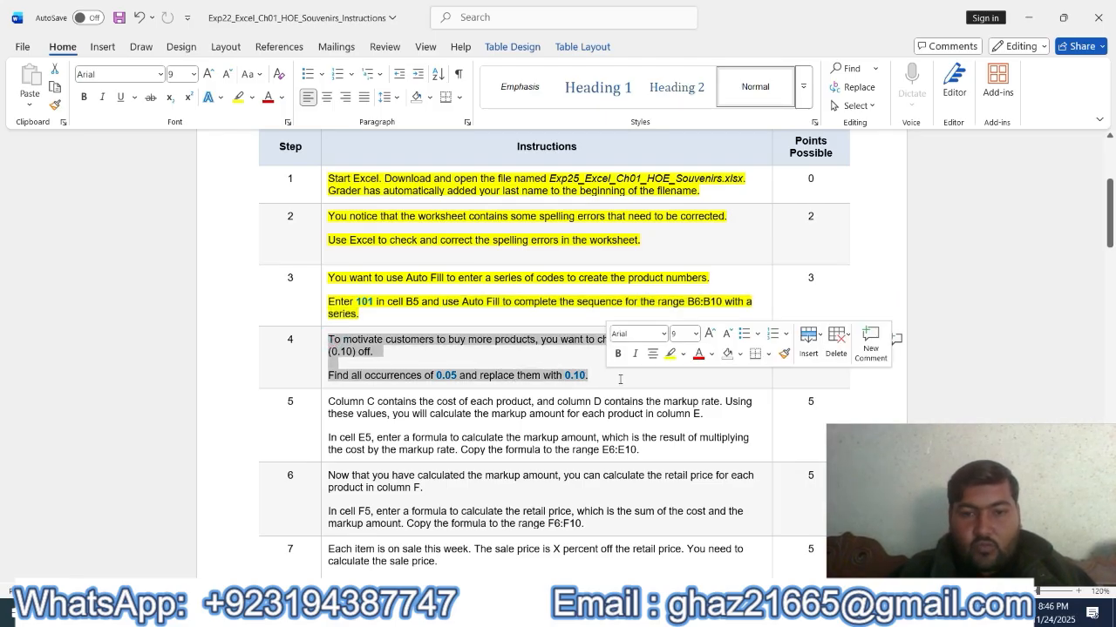
left_click(669, 354)
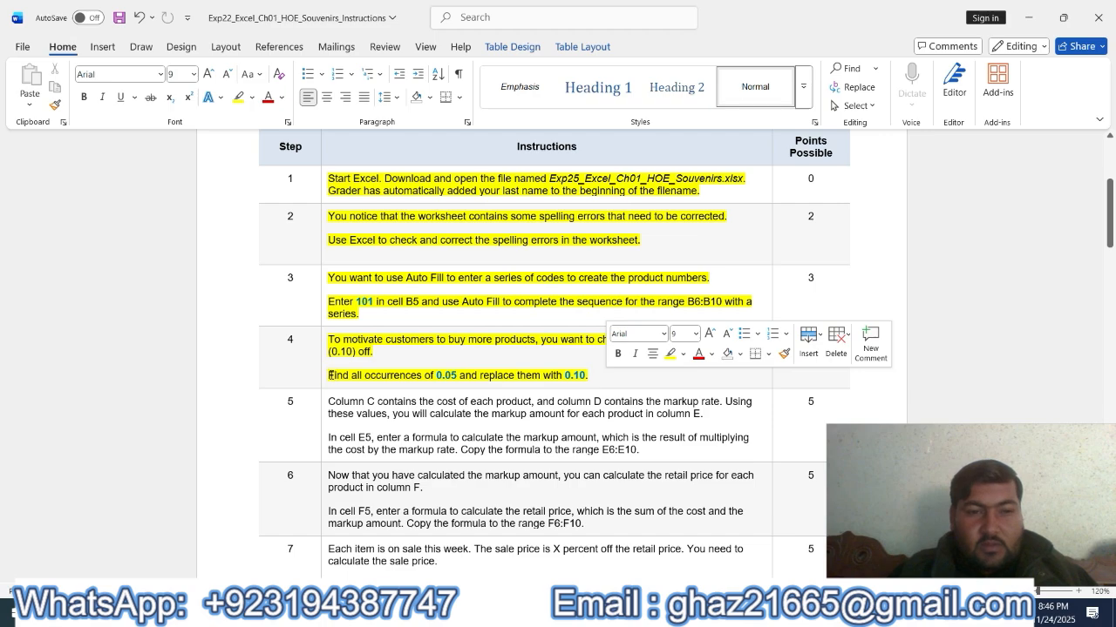
left_click(329, 375)
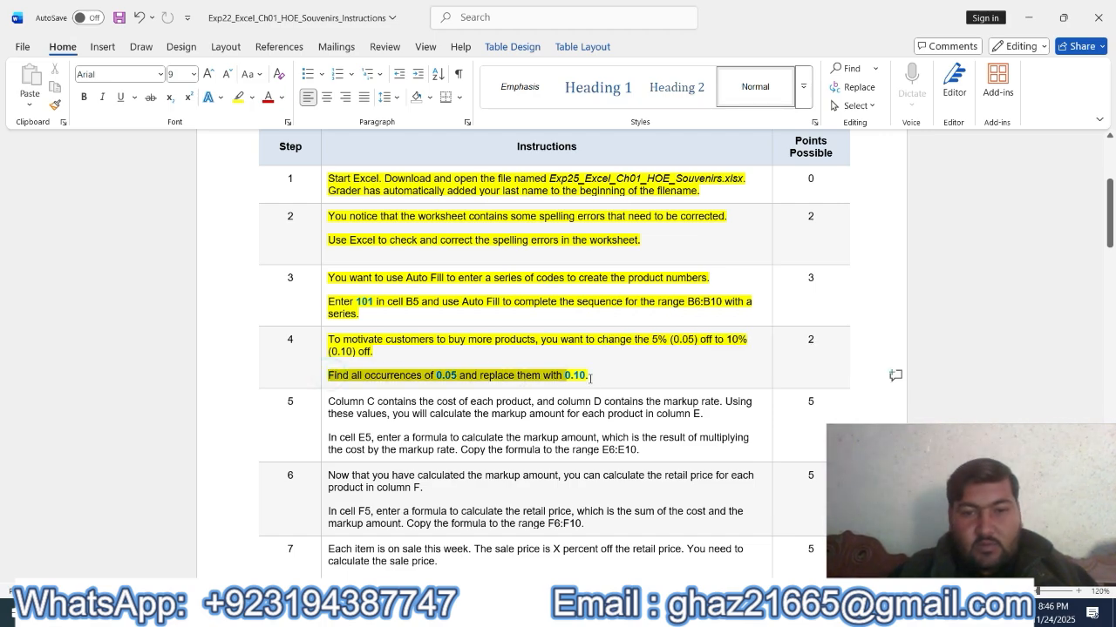
left_click_drag(526, 380, 603, 378)
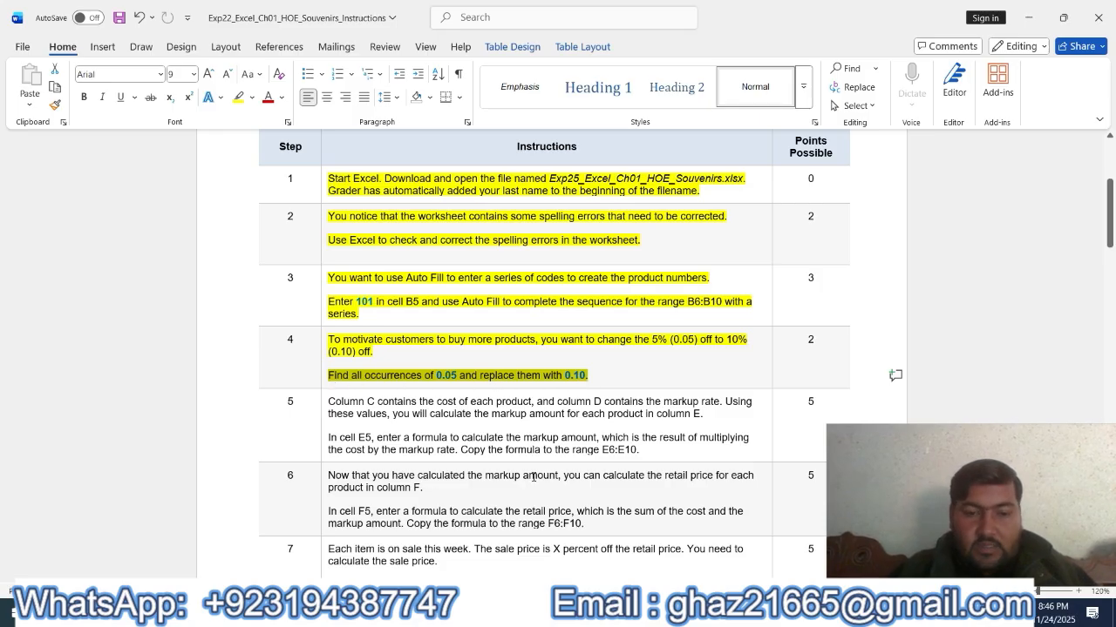
Switch to Excel and open Find and Replace, ready for a replacement
left_click(481, 613)
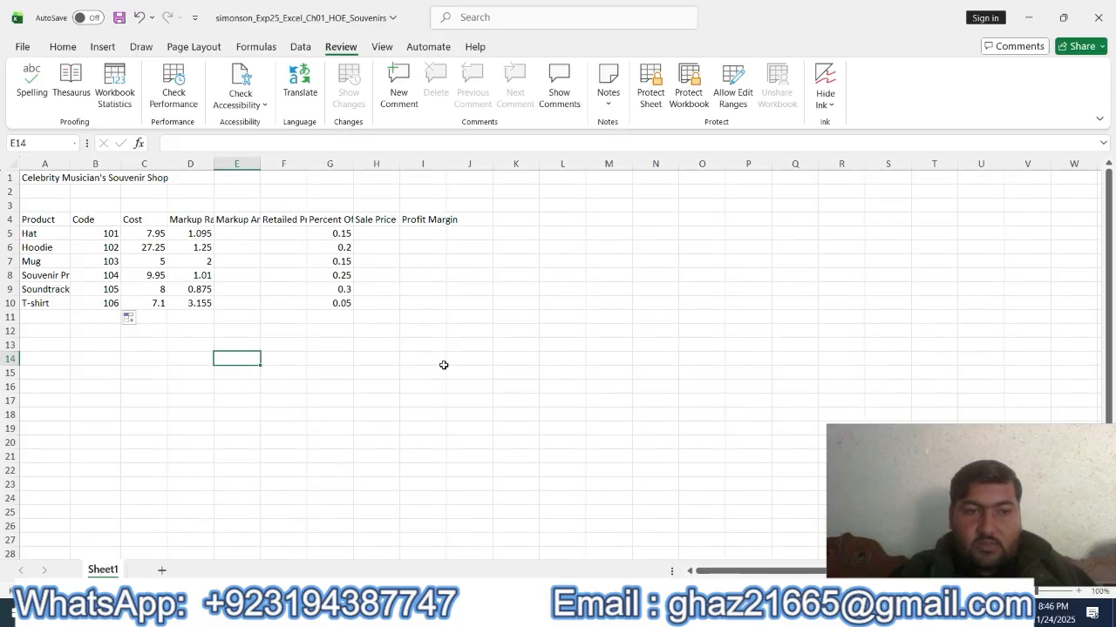
left_click(174, 237)
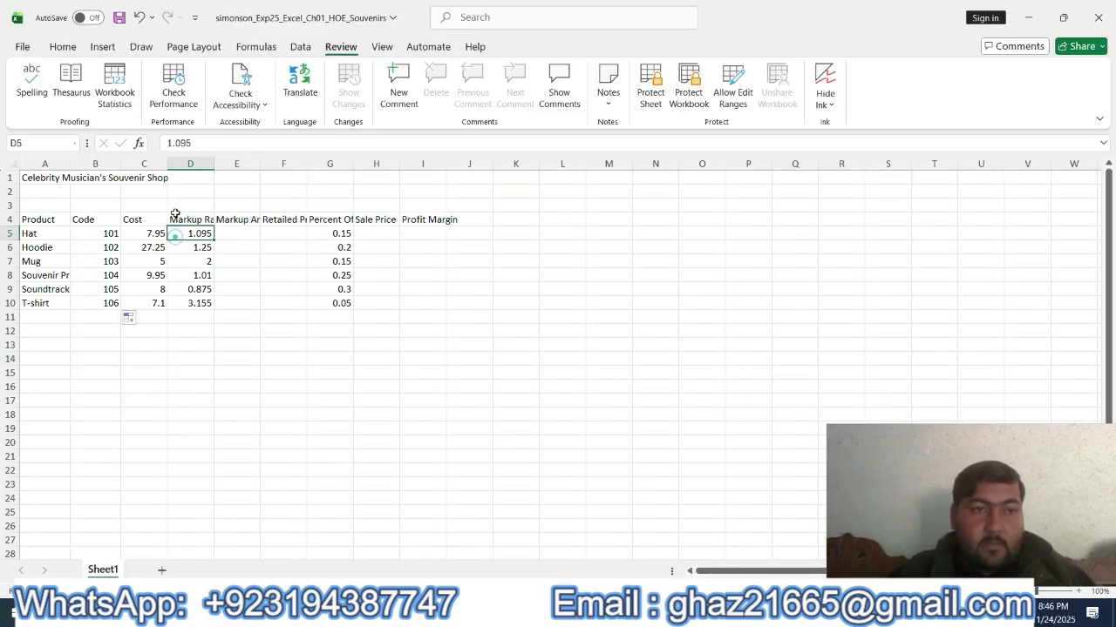
left_click(63, 47)
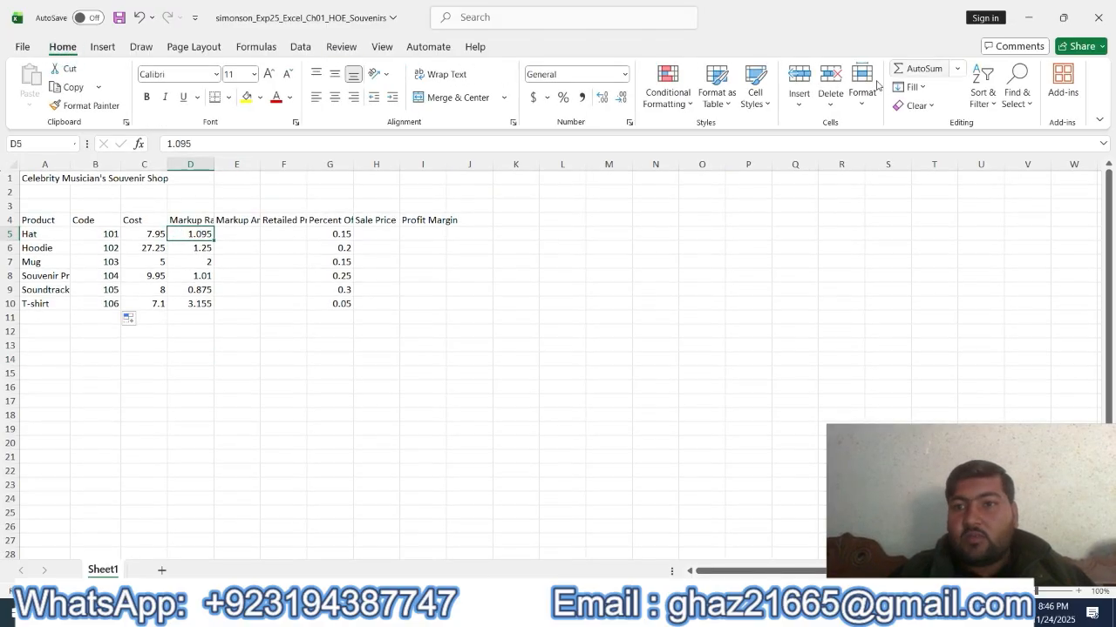
left_click(1012, 98)
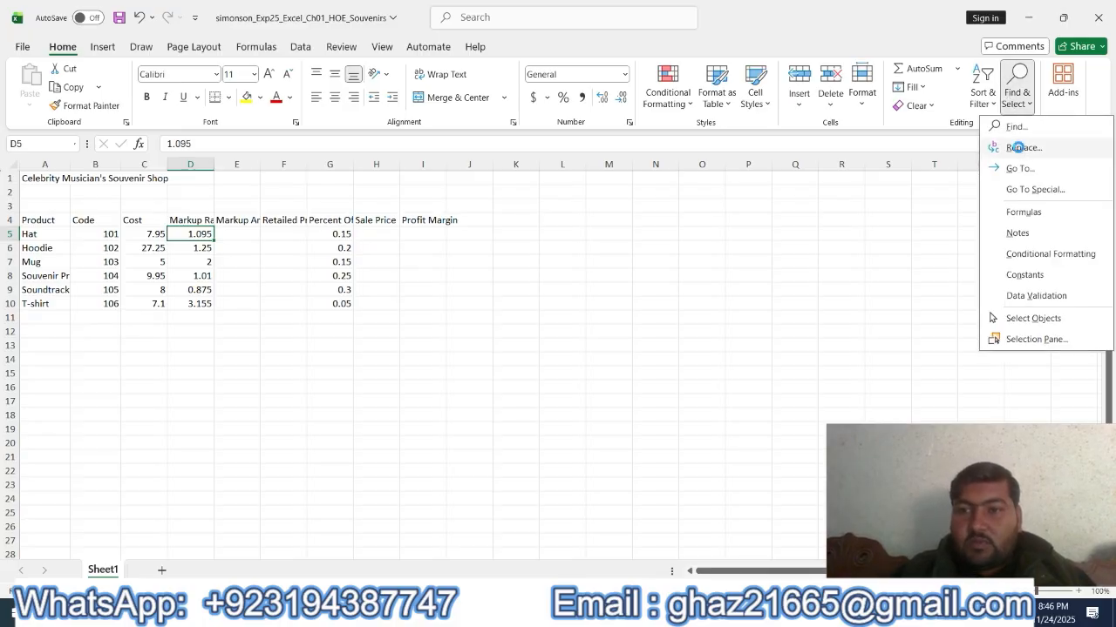
left_click(1020, 150)
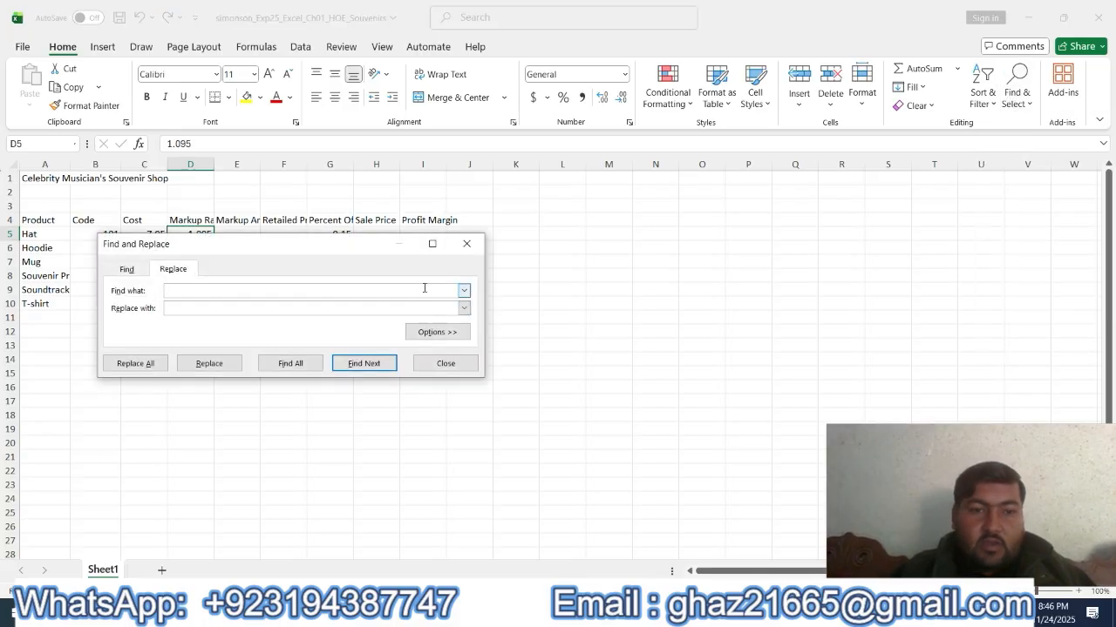
Replace all occurrences of 0.05 with 0.10 in the worksheet and close Find and Replace
type("0")
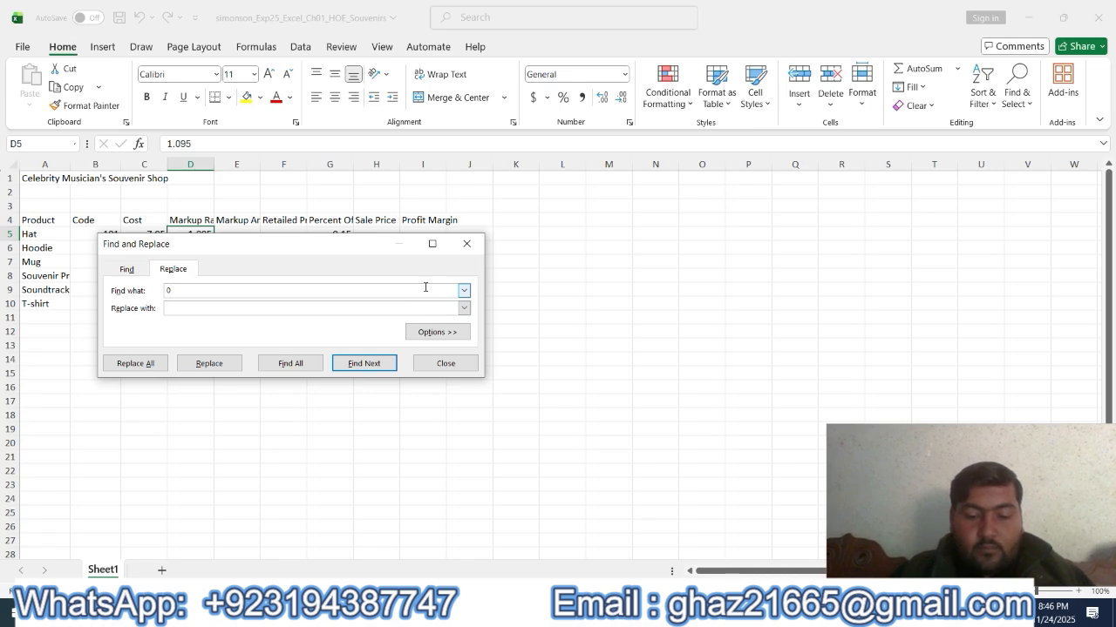
type(".05")
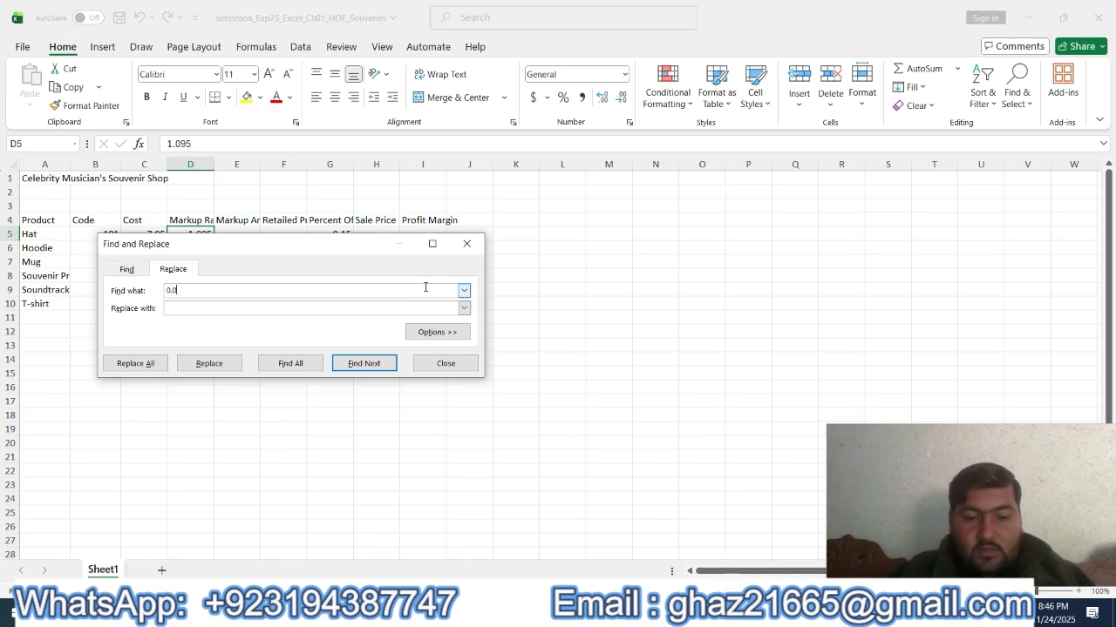
left_click(330, 309)
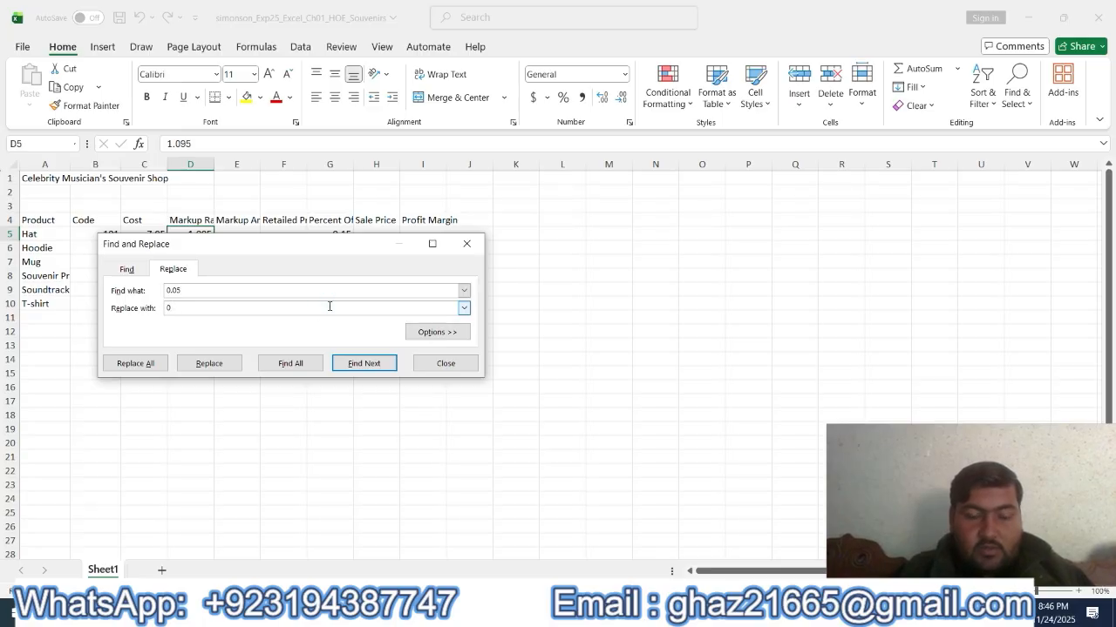
key("alt+Tab")
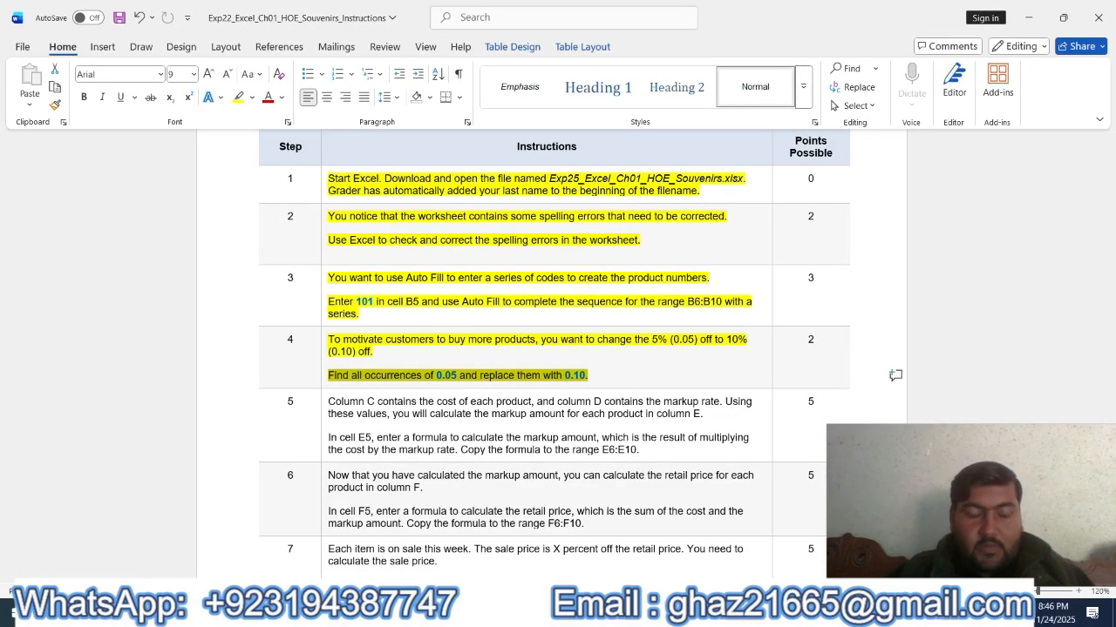
key("alt+Tab")
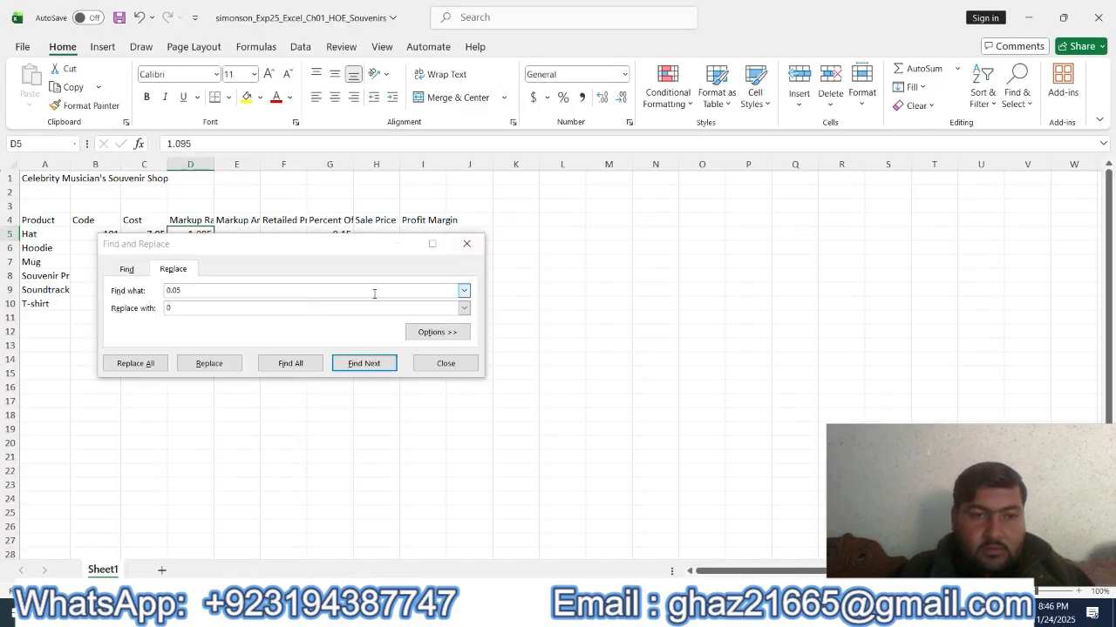
left_click(208, 308)
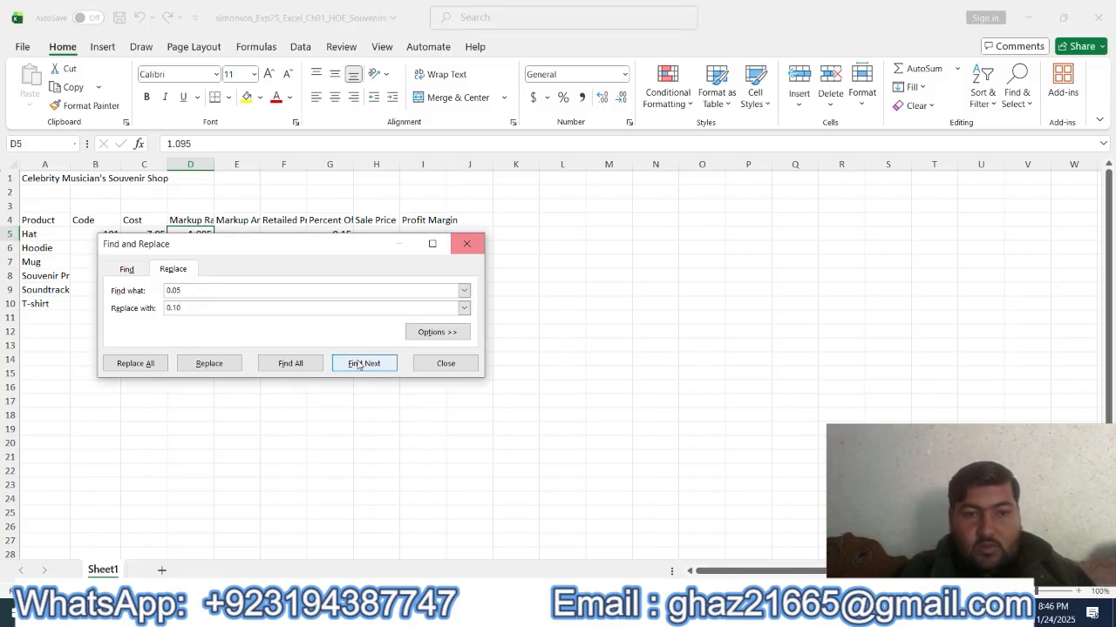
left_click(135, 363)
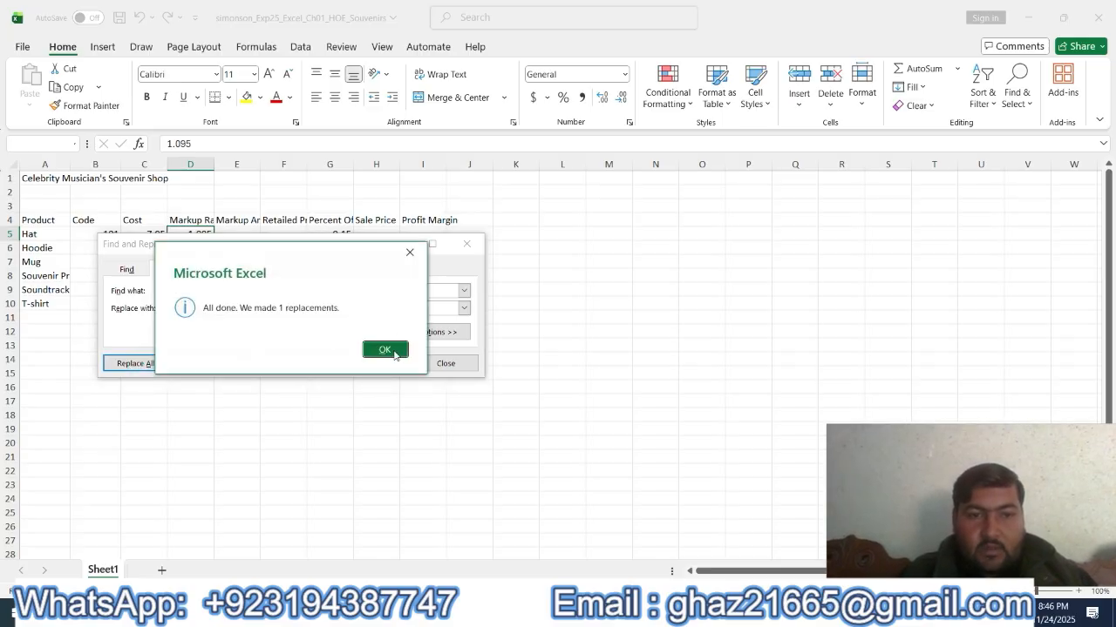
left_click(394, 353)
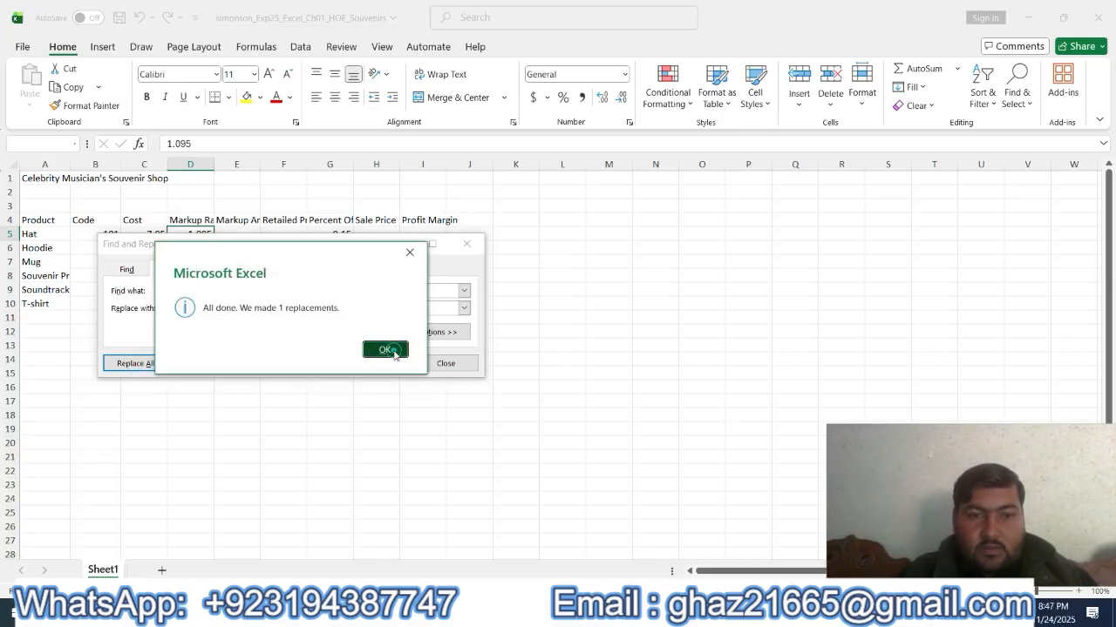
left_click(449, 368)
Switch to the Word instructions, highlight the step 5 instruction in yellow and select its sentence about the markup formula in E5
key("alt+Tab")
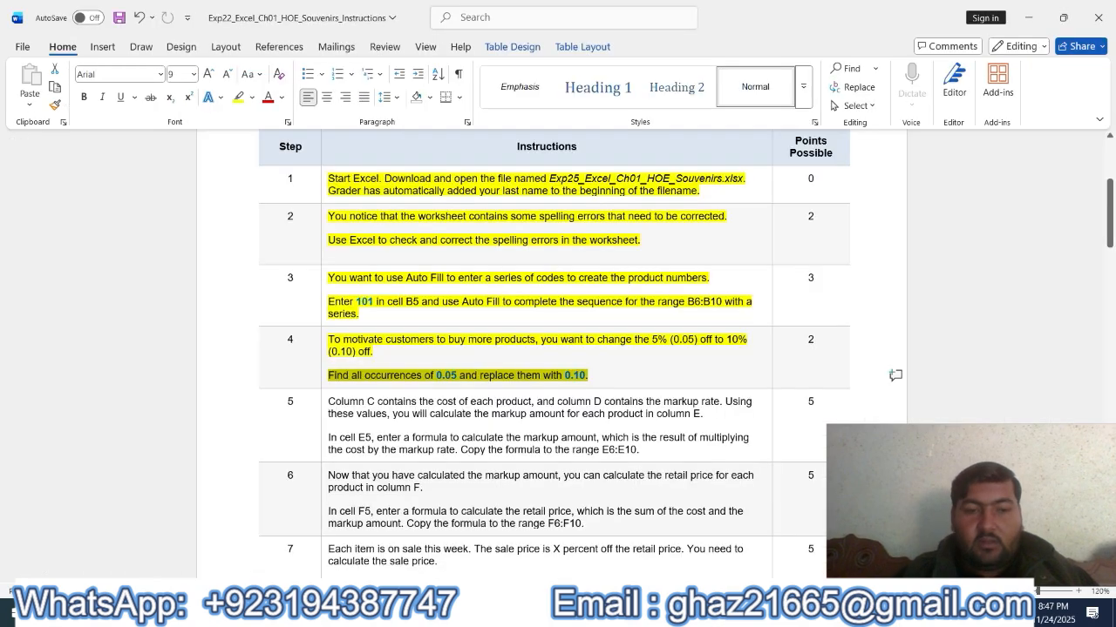
left_click_drag(329, 399, 629, 455)
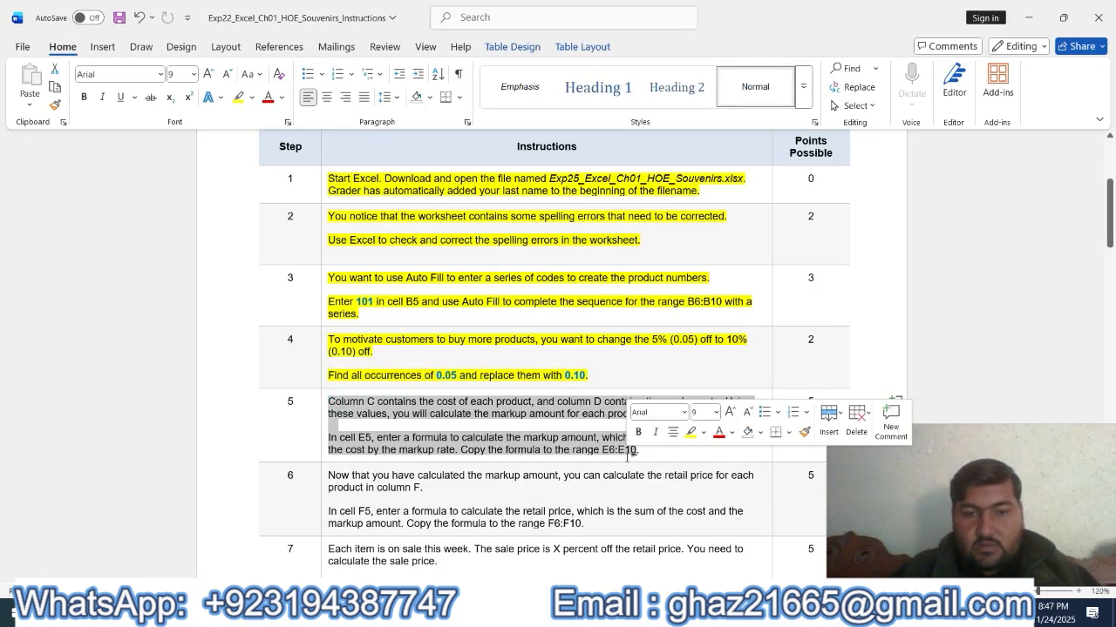
left_click(690, 432)
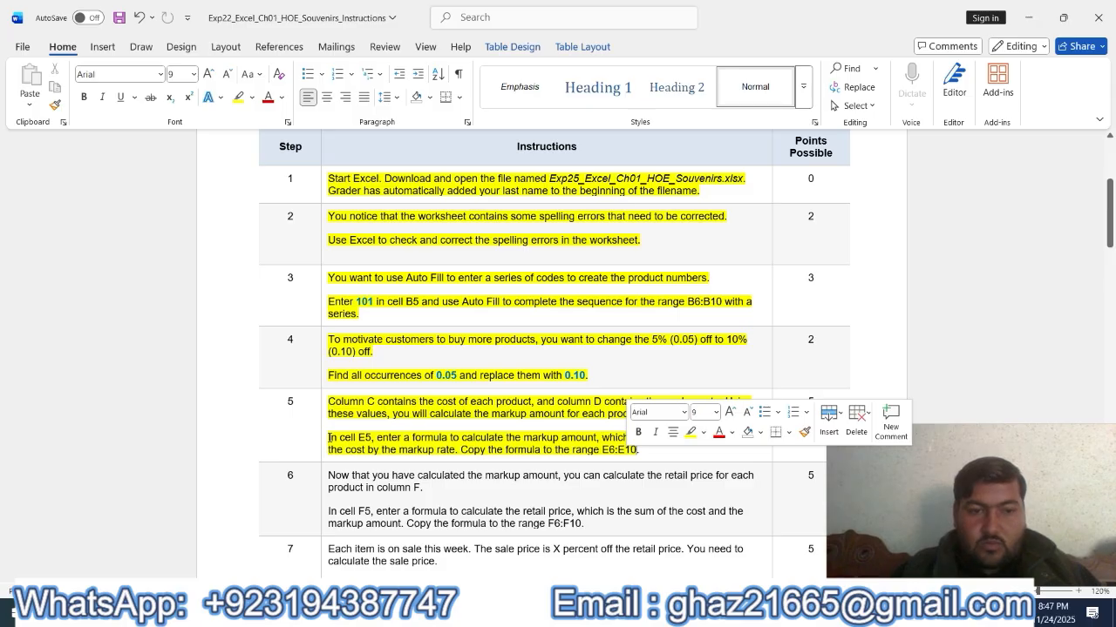
left_click_drag(328, 437, 453, 447)
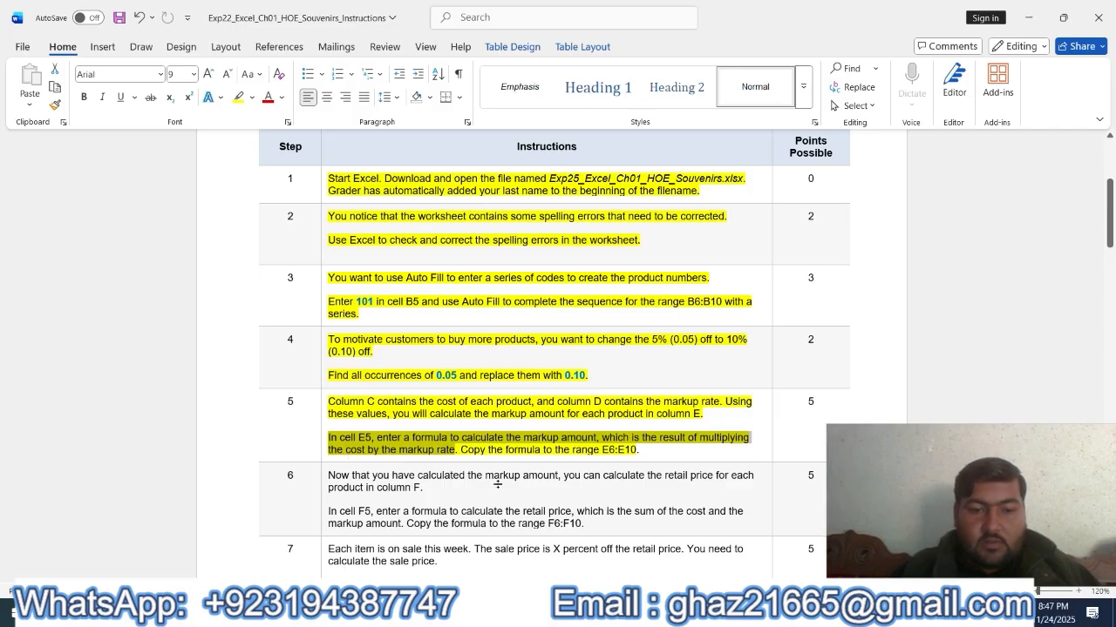
Switch to Excel and enter the markup amount formula =C5*D5 in cell E5
key("alt+Tab")
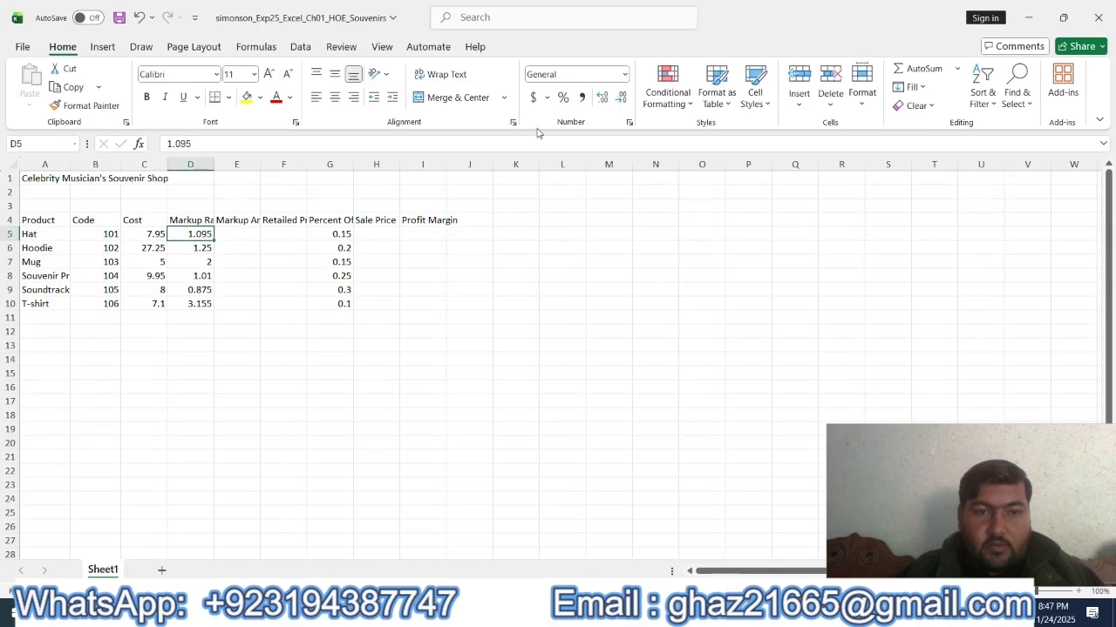
left_click(238, 234)
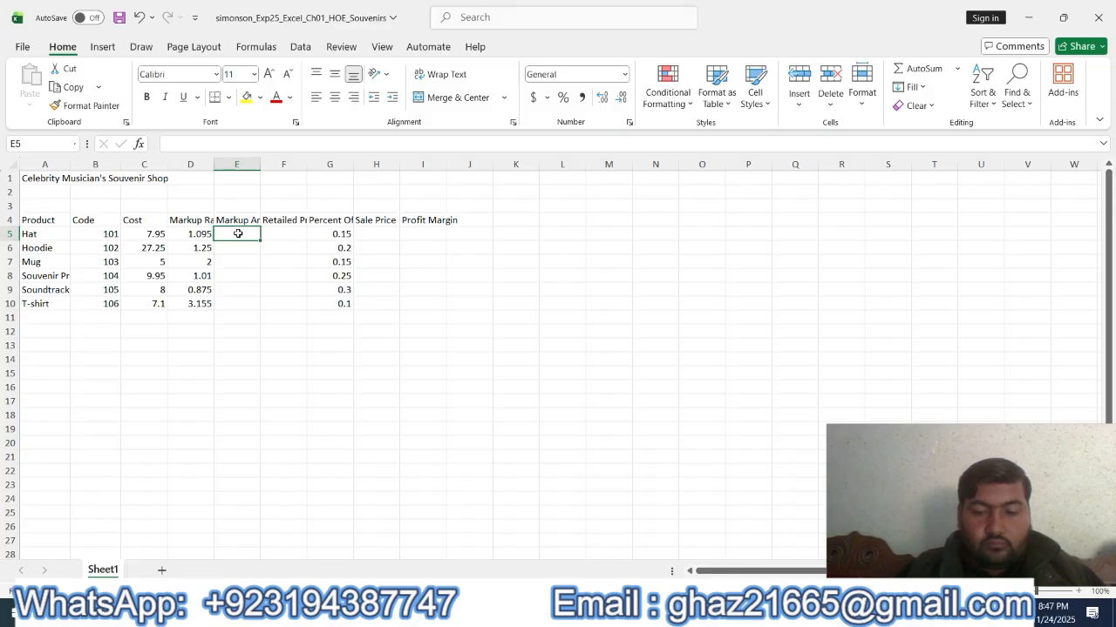
type("=")
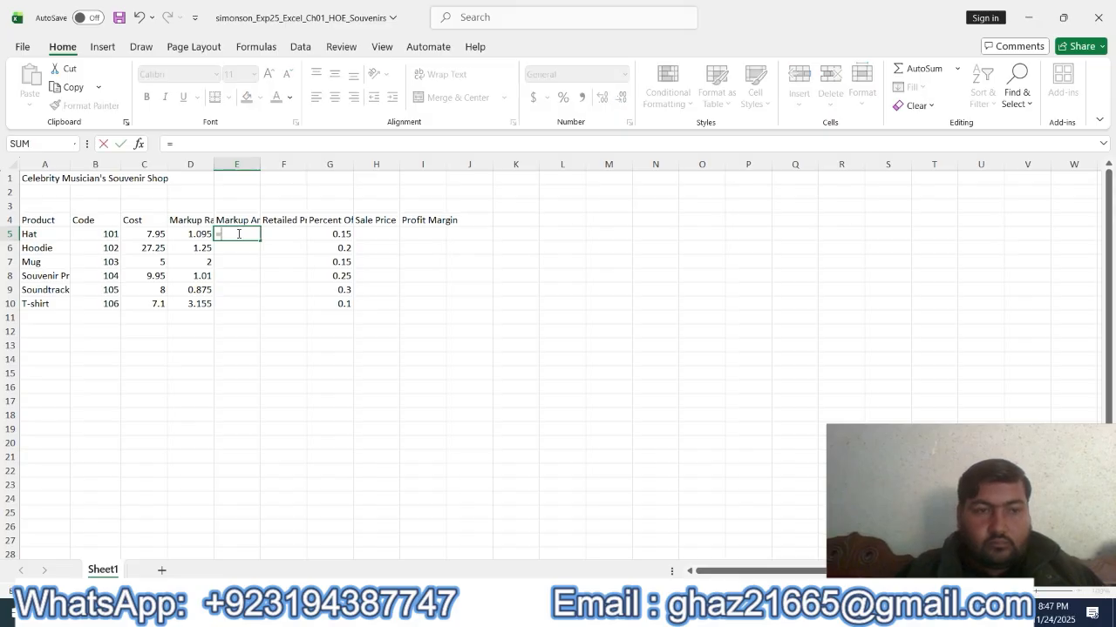
left_click(150, 234)
type("*")
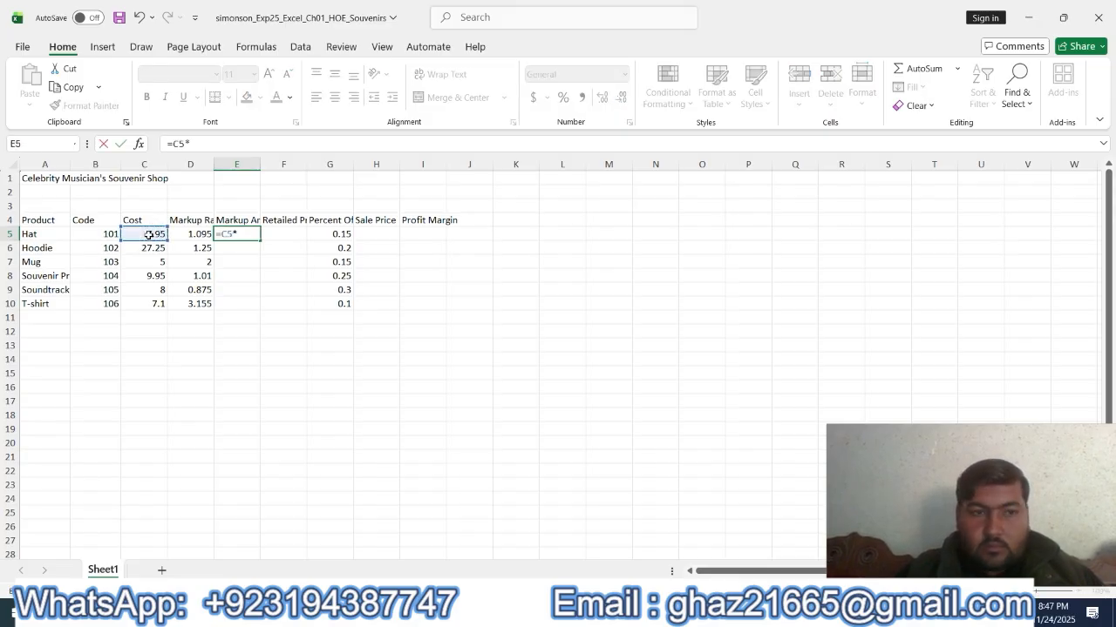
left_click(202, 235)
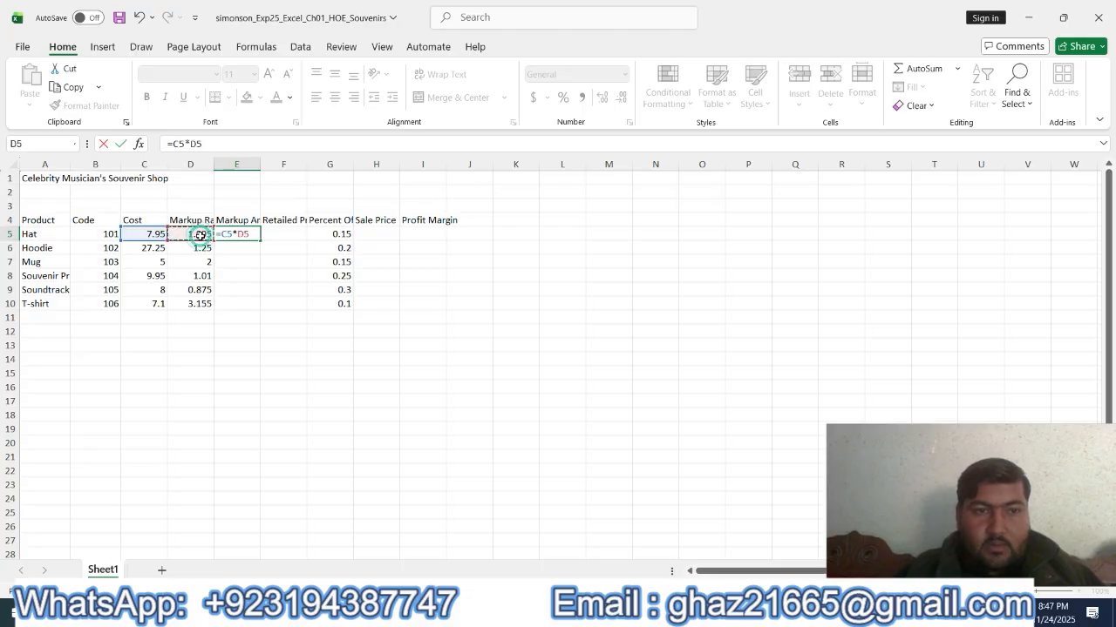
left_click(121, 144)
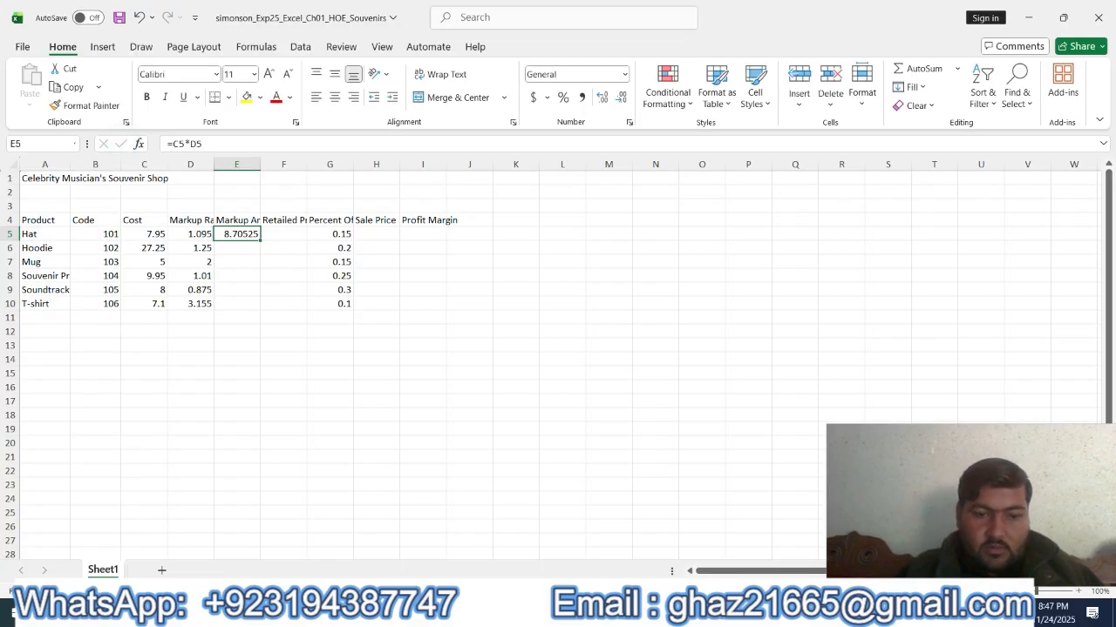
Select the step 5 sentence about copying the formula in Word, and fill the E5 formula down to E6:E10 in Excel
left_click(444, 614)
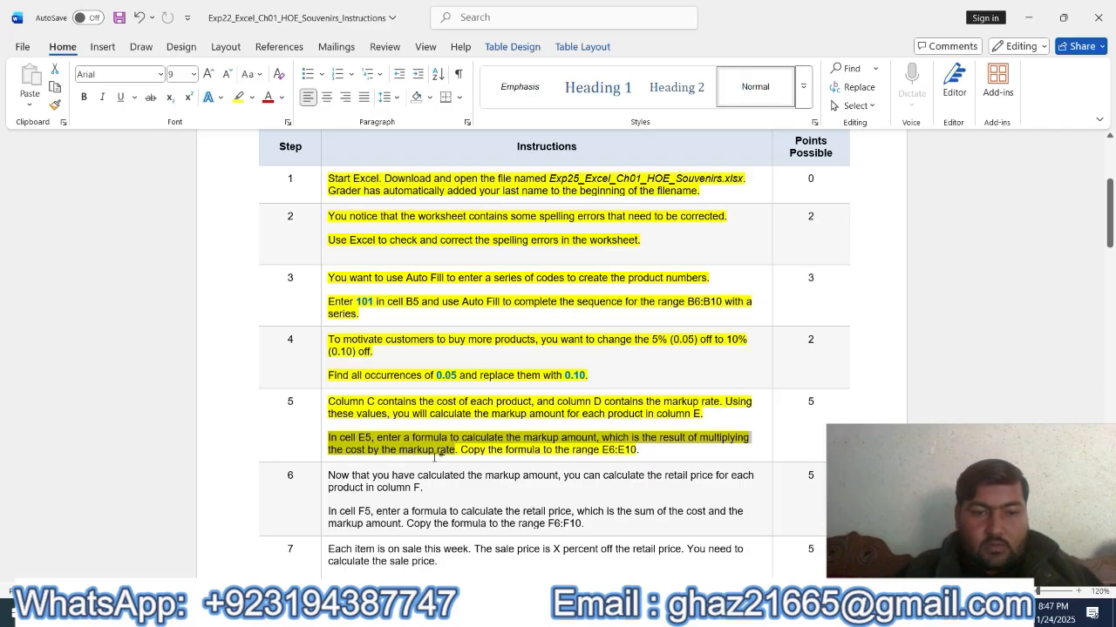
left_click_drag(461, 449, 640, 451)
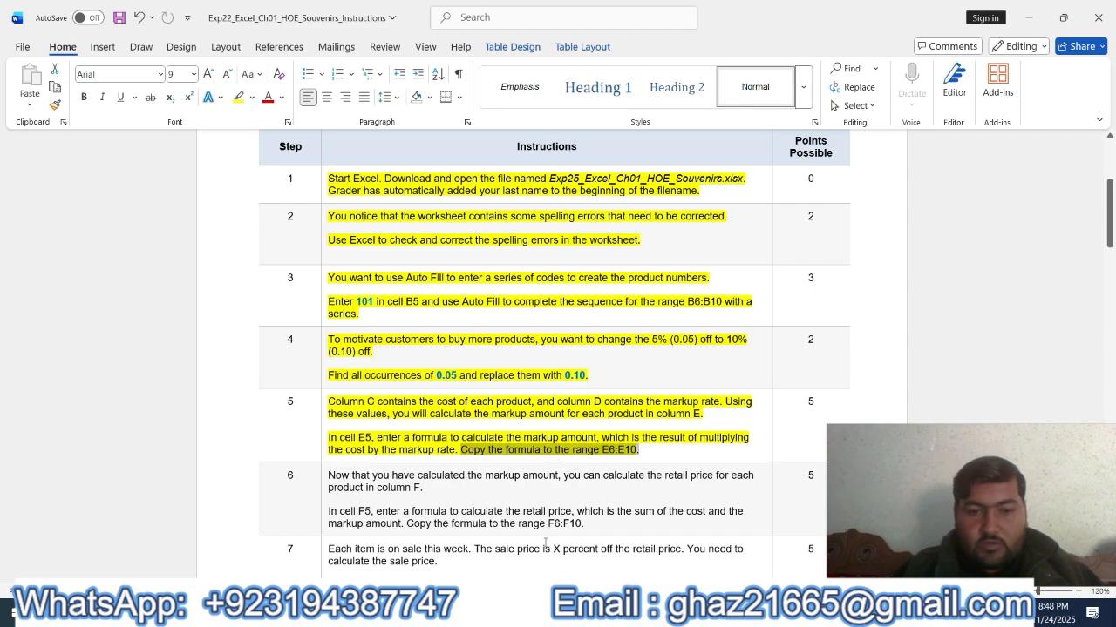
key("alt+Tab")
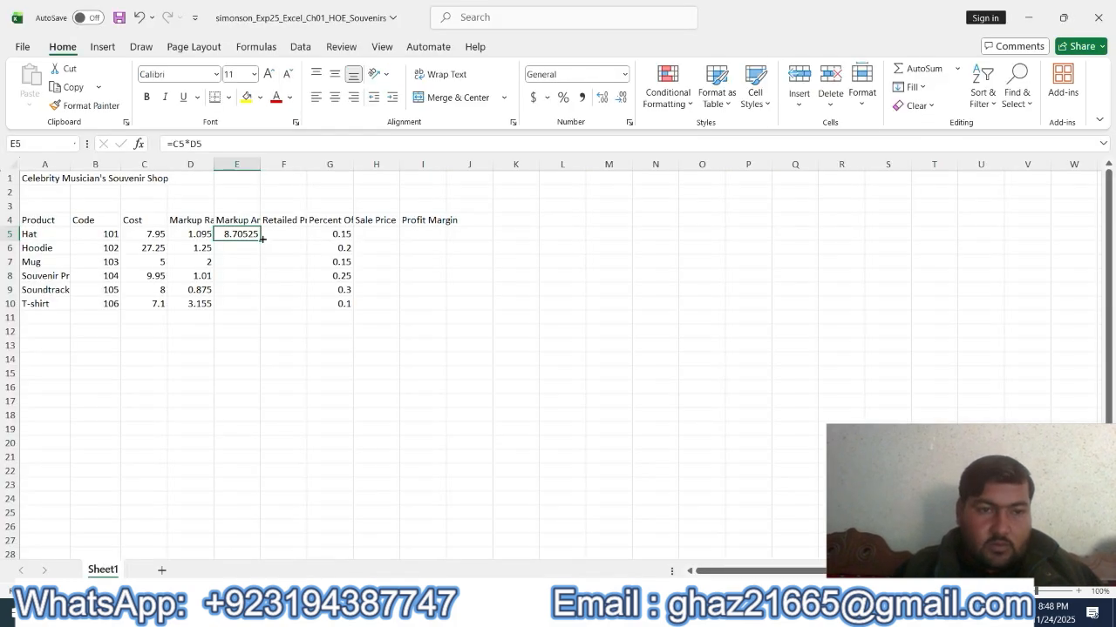
left_click_drag(259, 242, 257, 310)
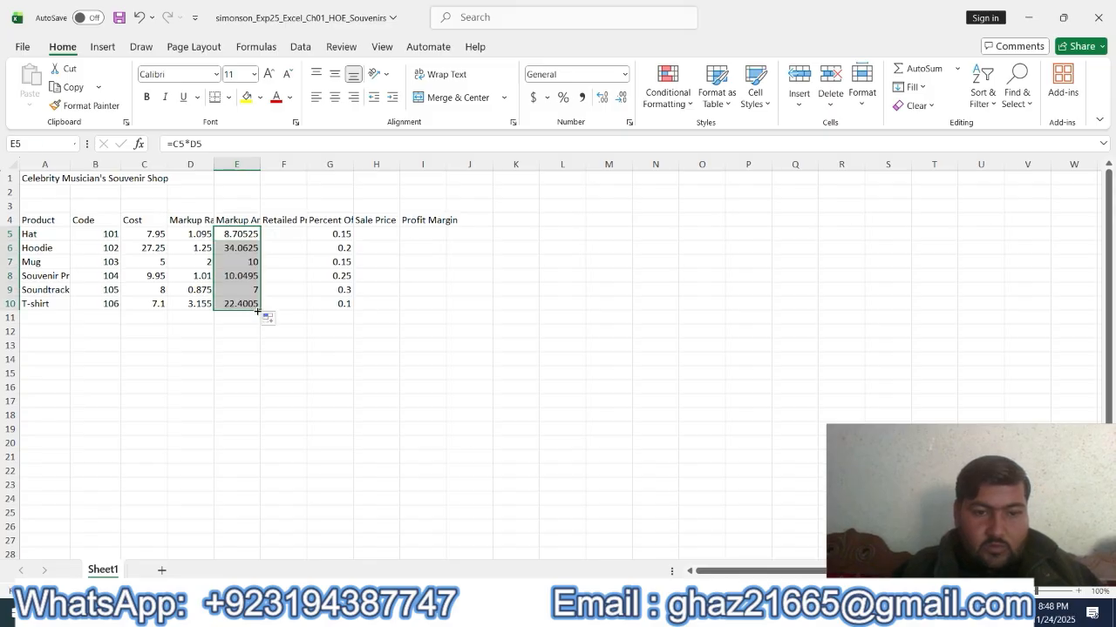
left_click(230, 237)
key("ctrl+c")
key("Escape")
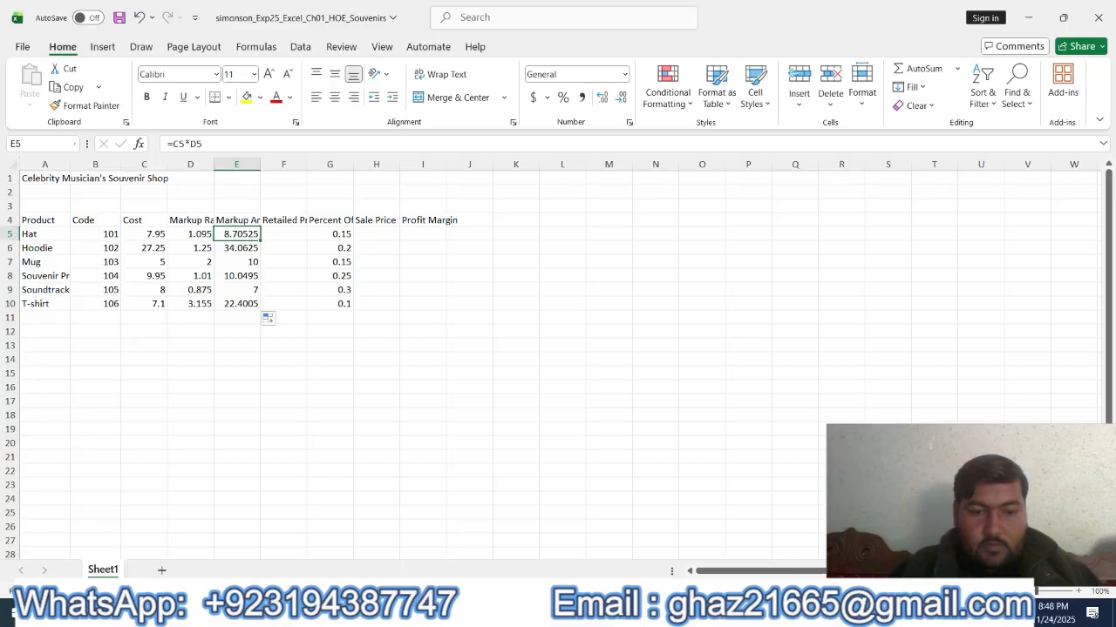
Switch to the Word instructions and go back to the project title and description at the start of the document
key("alt+Tab")
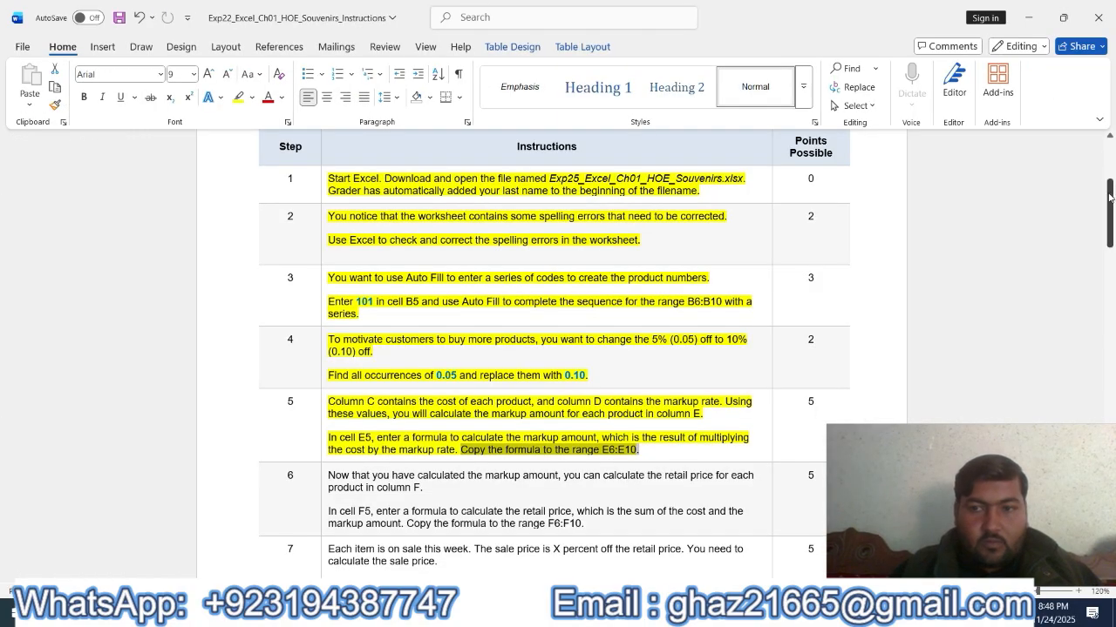
left_click_drag(1109, 197, 1063, 61)
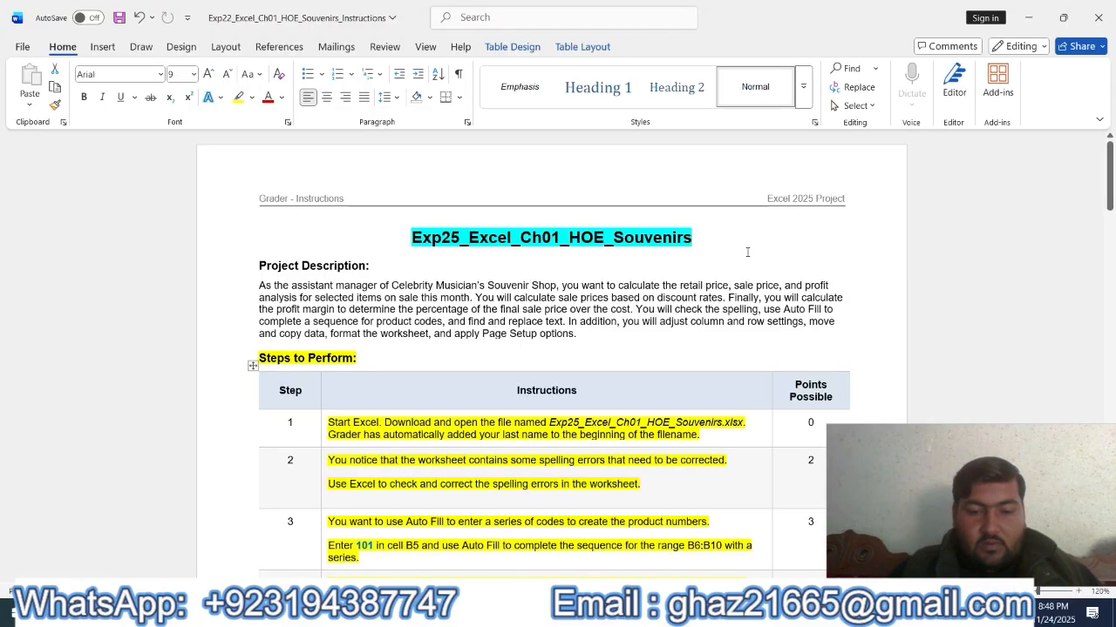